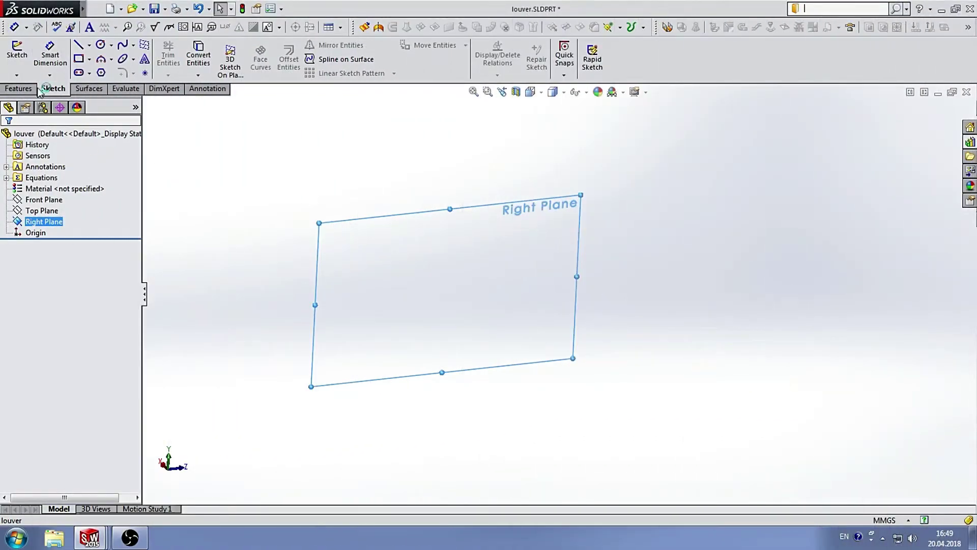
# - Start a new sketch on the Right Plane from Extruded Boss/Base
pyautogui.click(22, 88)
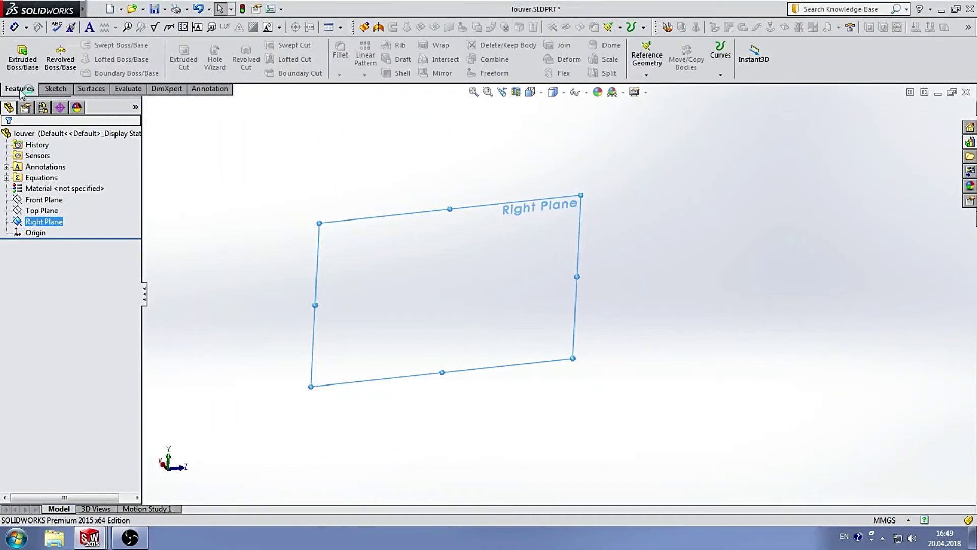
pyautogui.click(22, 57)
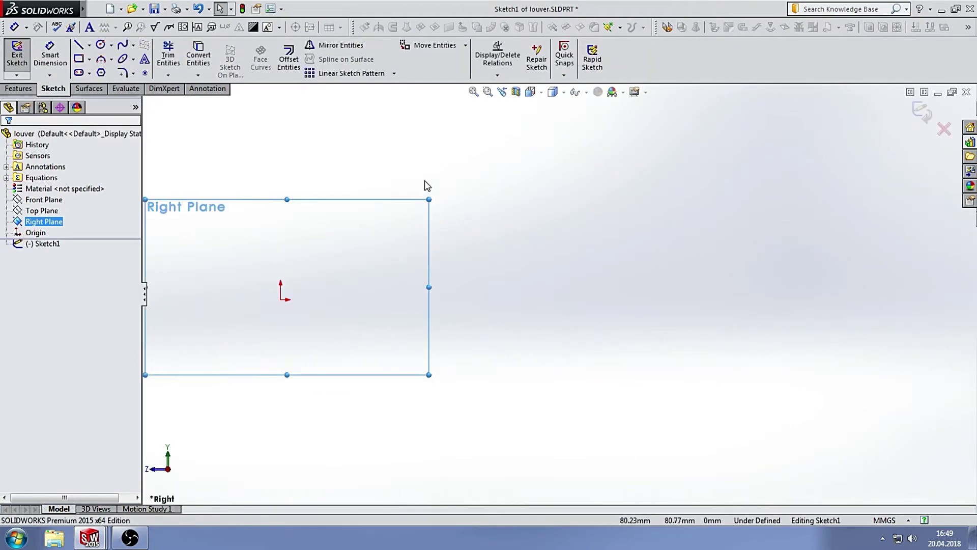
# - Draw a closed right triangle with vertical and horizontal legs meeting at the origin
pyautogui.click(488, 226)
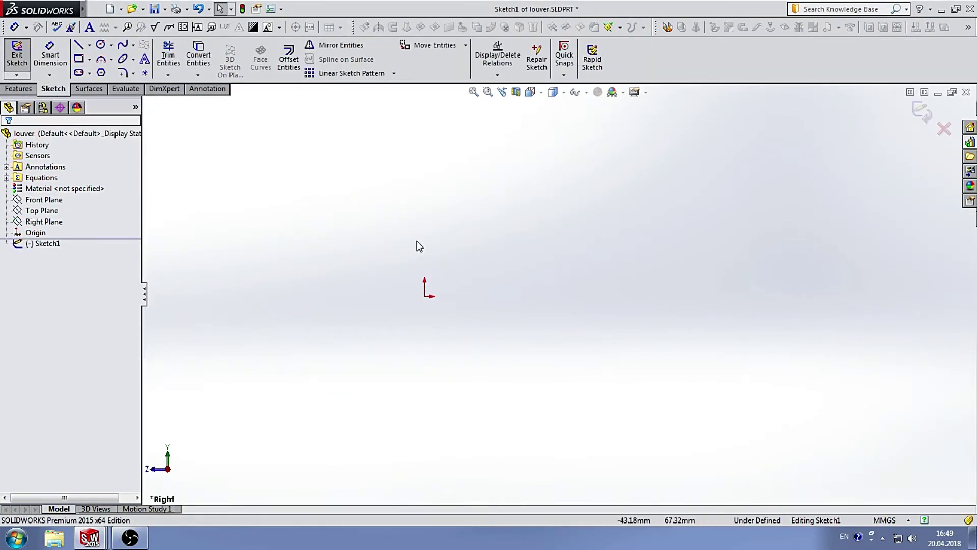
pyautogui.click(79, 46)
pyautogui.click(515, 357)
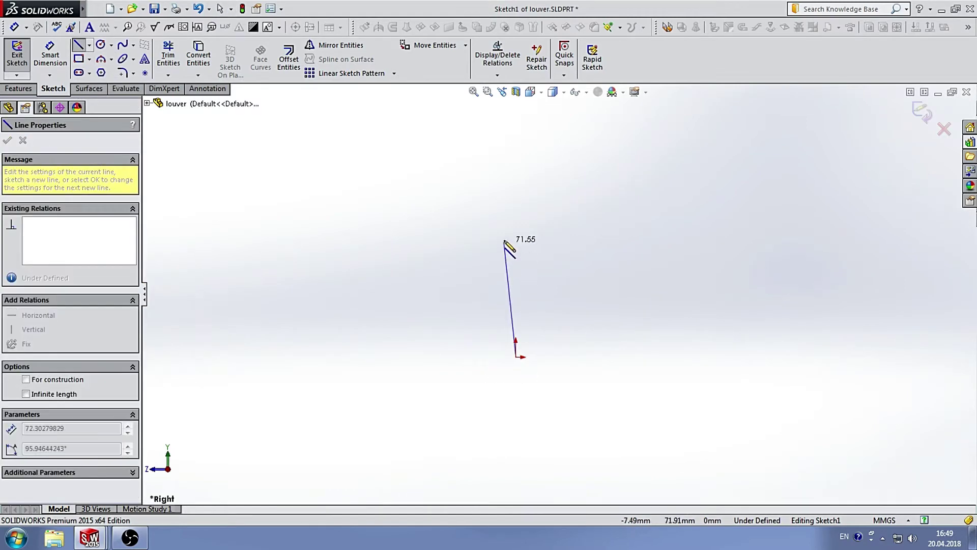
pyautogui.click(515, 237)
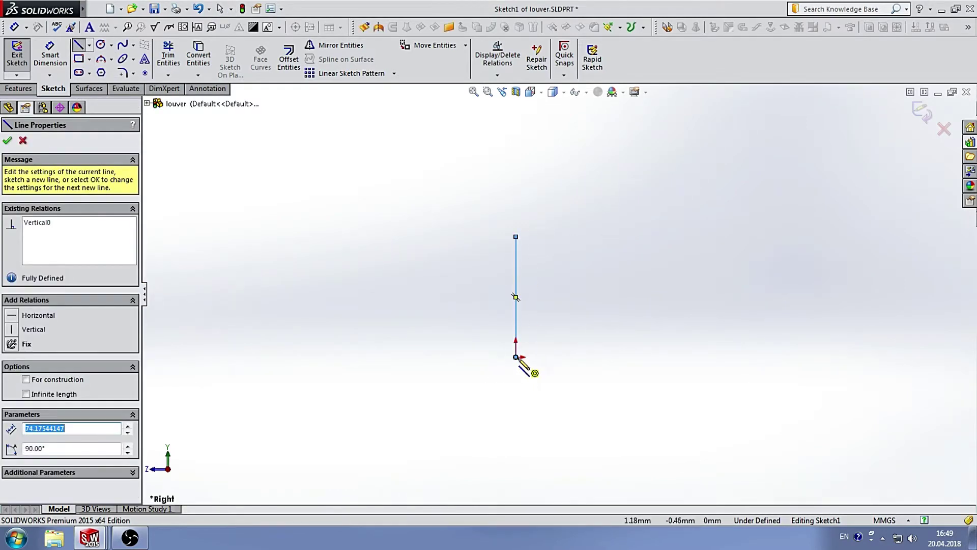
pyautogui.click(515, 357)
pyautogui.click(608, 357)
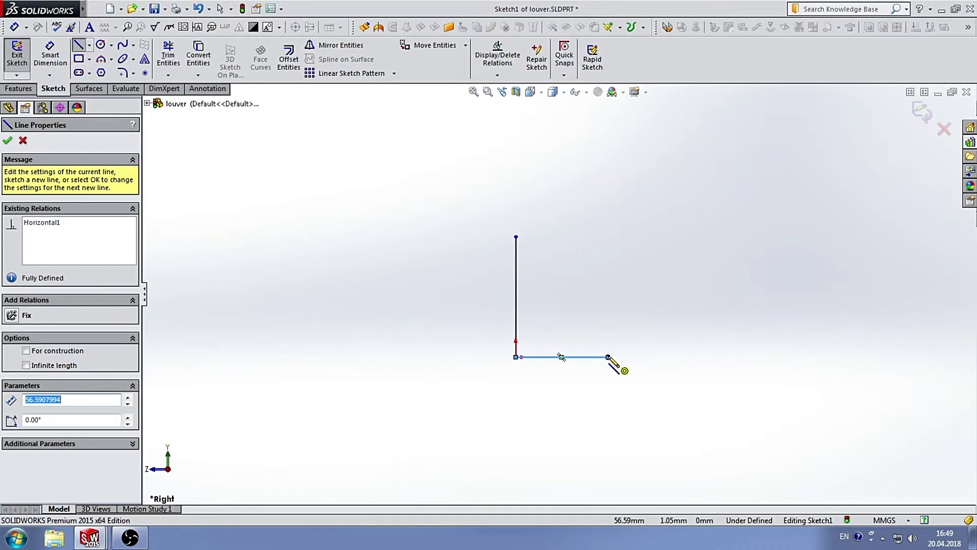
pyautogui.click(516, 237)
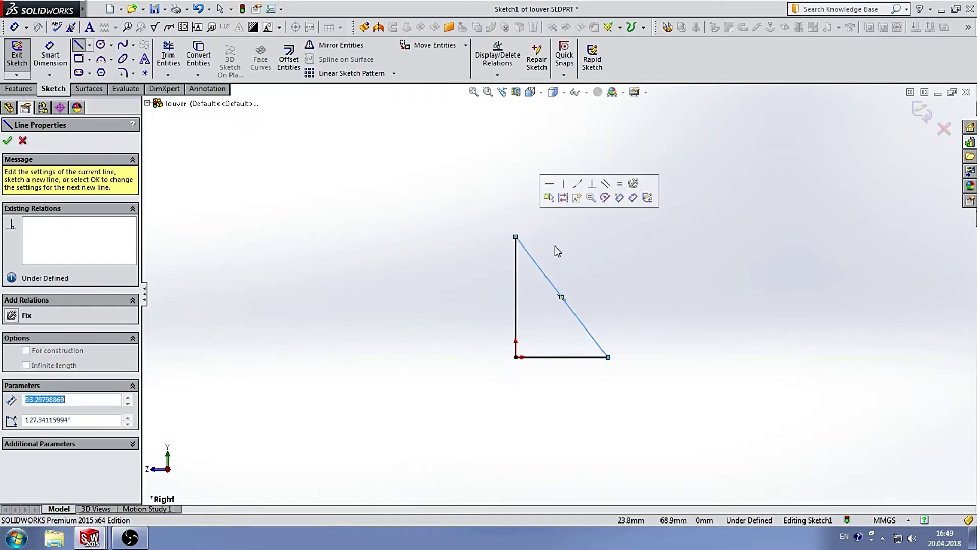
pyautogui.click(66, 73)
# - Dimension the triangle's base to 8 mm and its vertical leg to 16 mm
pyautogui.click(574, 358)
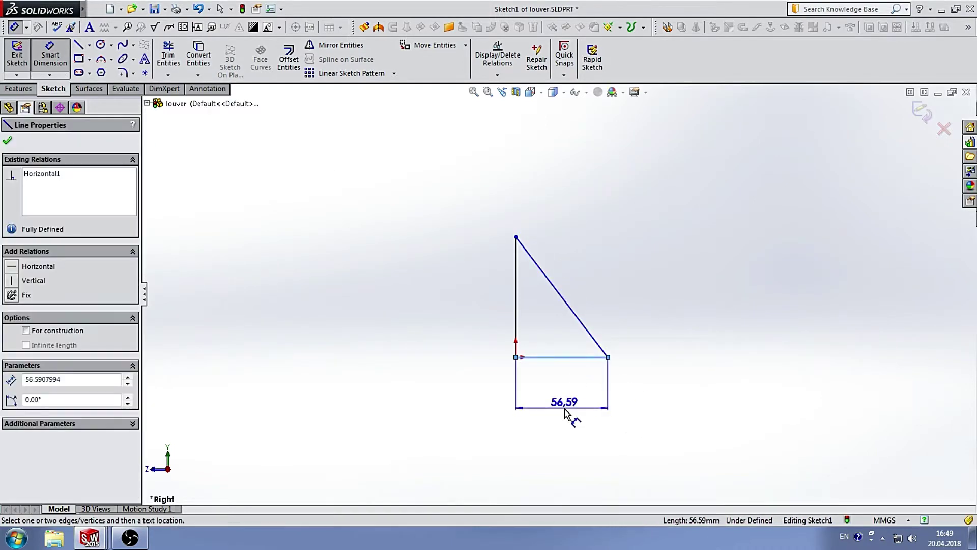
pyautogui.click(564, 409)
pyautogui.write('8')
pyautogui.press('Return')
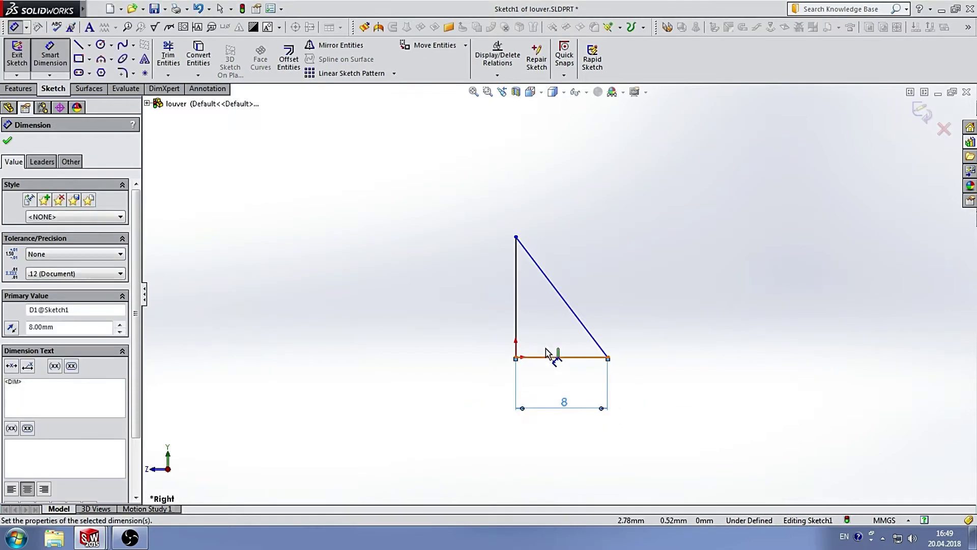
pyautogui.click(518, 314)
pyautogui.click(463, 313)
pyautogui.write('1')
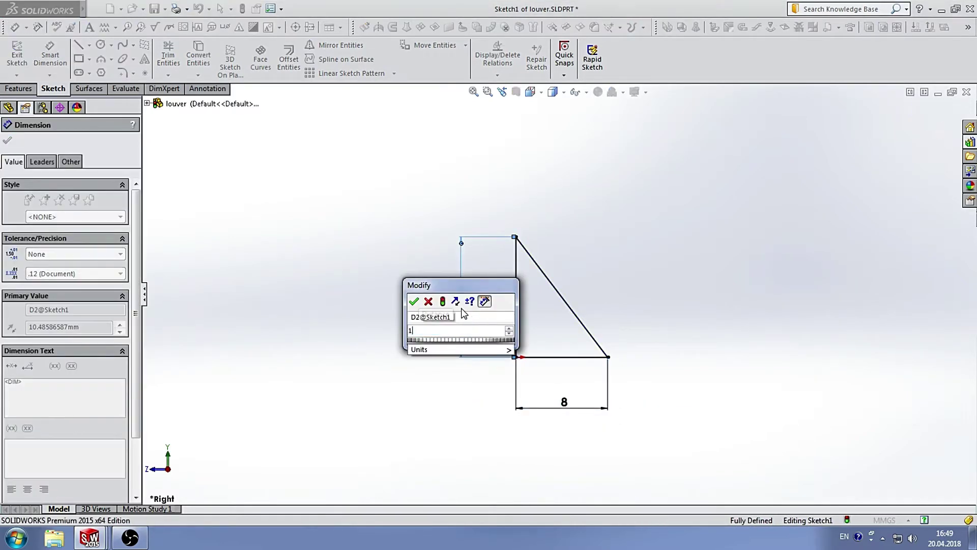
pyautogui.press('Return')
pyautogui.write('16')
pyautogui.press('Return')
pyautogui.click(709, 203)
# - Extrude the triangle 80 mm Mid Plane into a triangular prism, Boss-Extrude1
pyautogui.press('z')
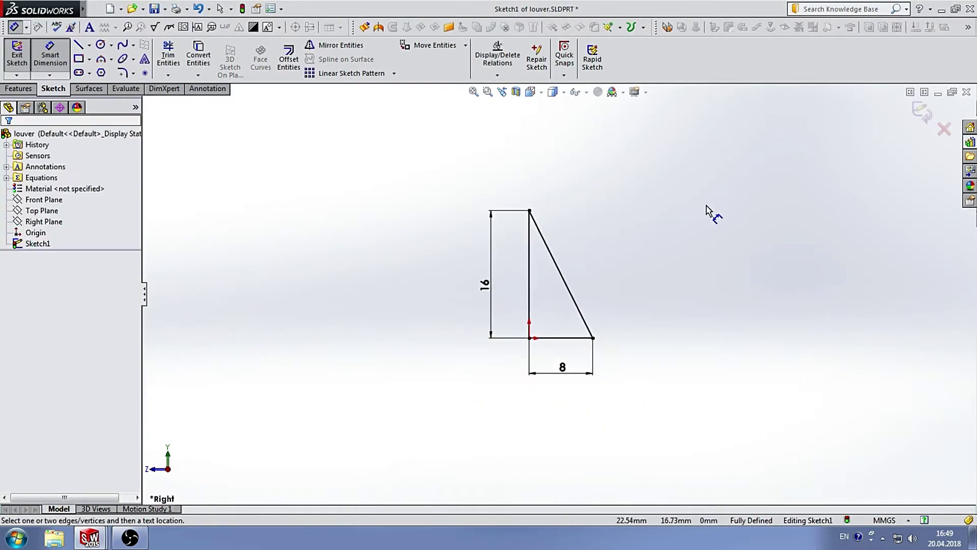
pyautogui.press('e')
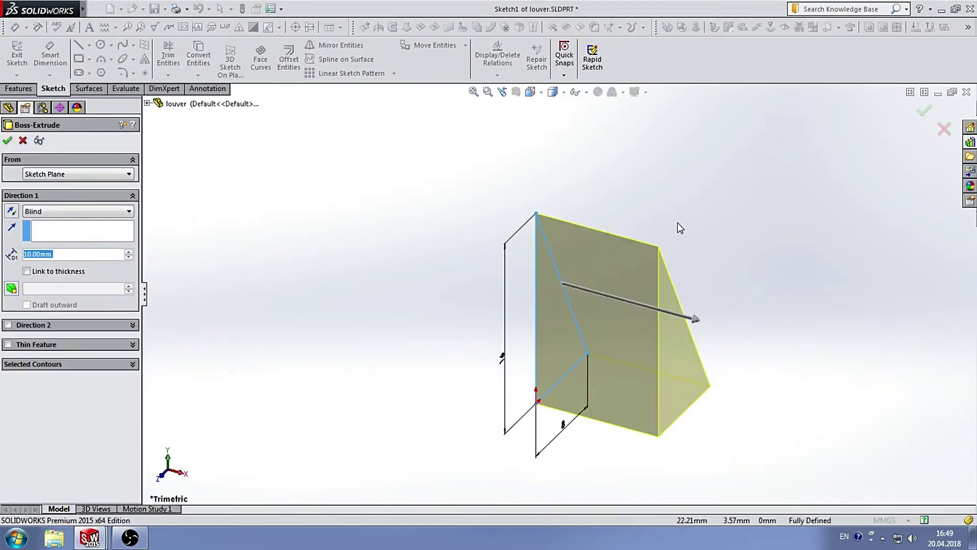
pyautogui.scroll(3, 665, 295)
pyautogui.moveTo(664, 295); pyautogui.dragTo(689, 279, button='middle')
pyautogui.click(129, 212)
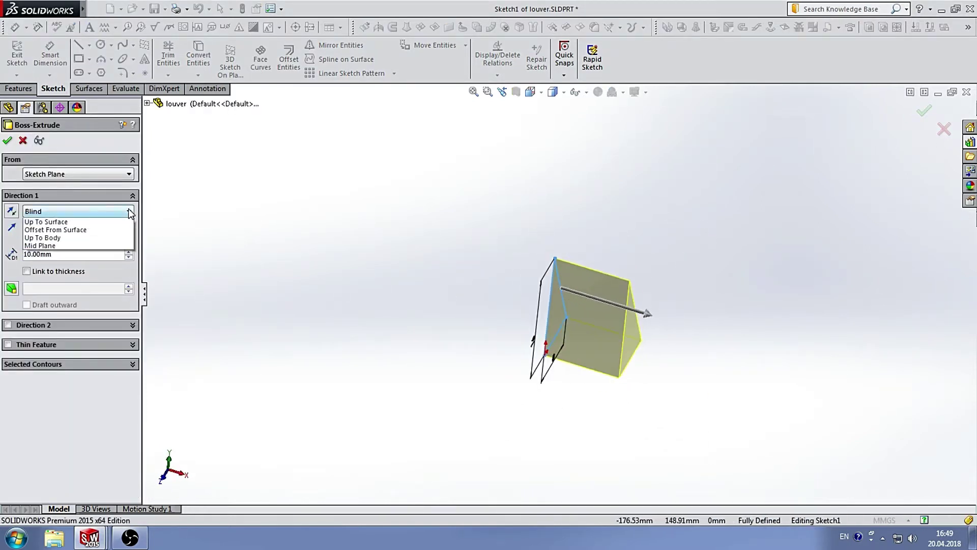
pyautogui.click(68, 260)
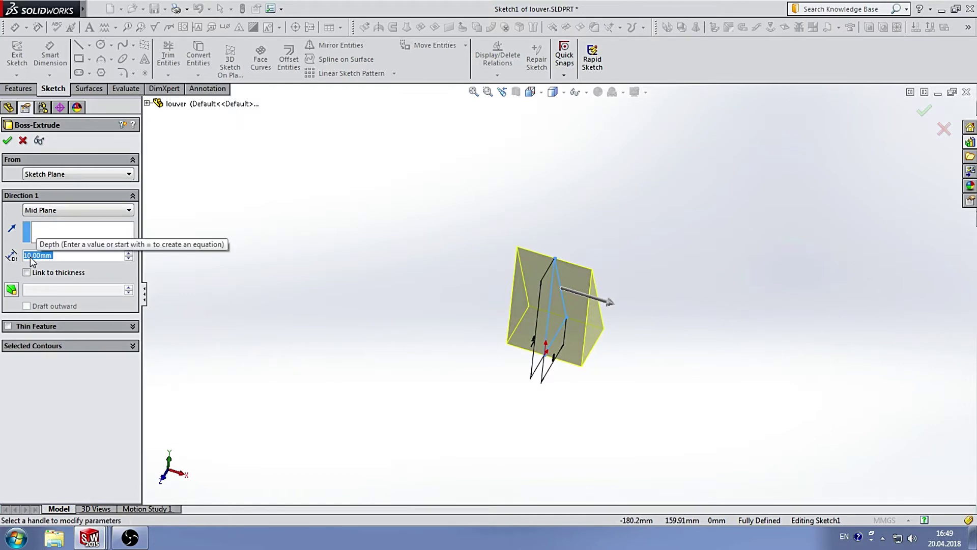
pyautogui.write('80')
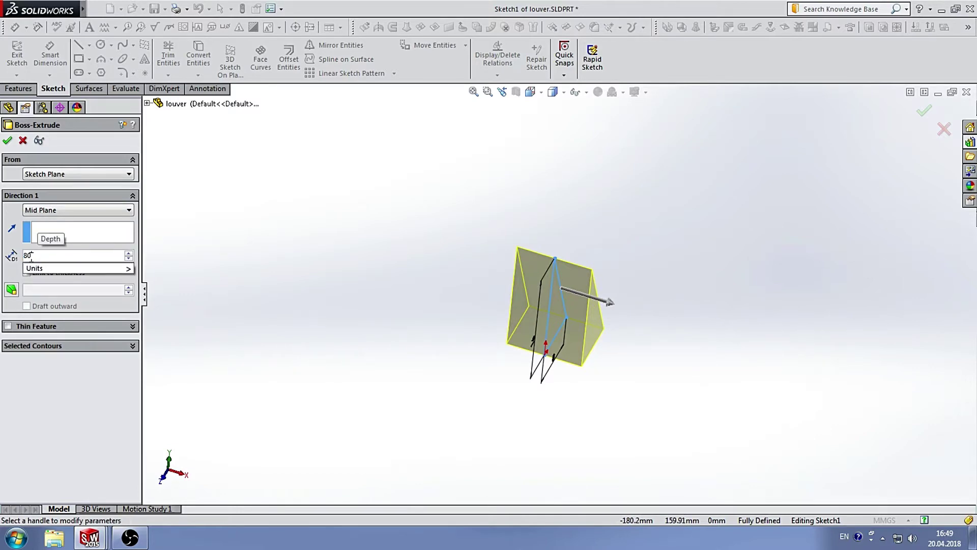
pyautogui.press('Return')
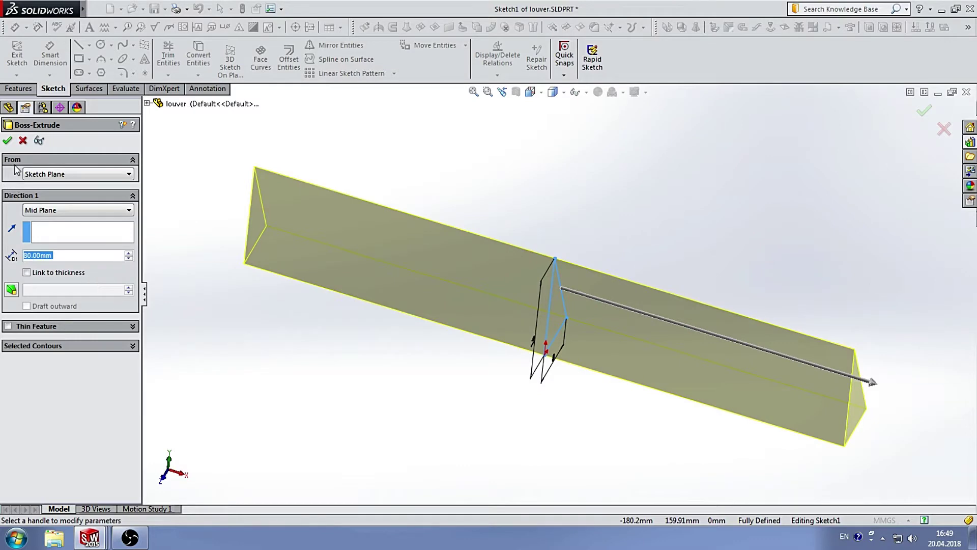
pyautogui.click(8, 142)
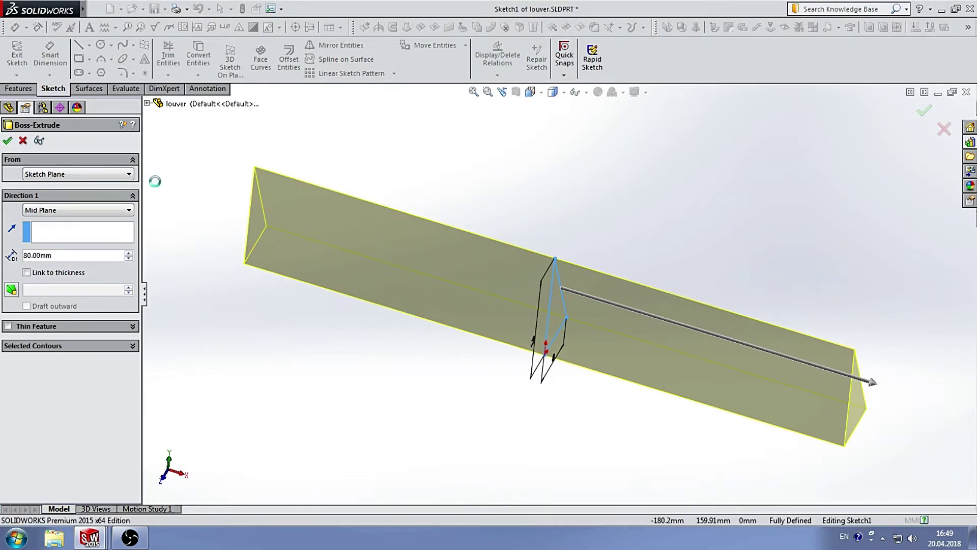
pyautogui.moveTo(573, 185)
pyautogui.mouseDown(button='middle')
pyautogui.moveTo(526, 229)
pyautogui.moveTo(555, 347)
pyautogui.mouseUp(button='middle')
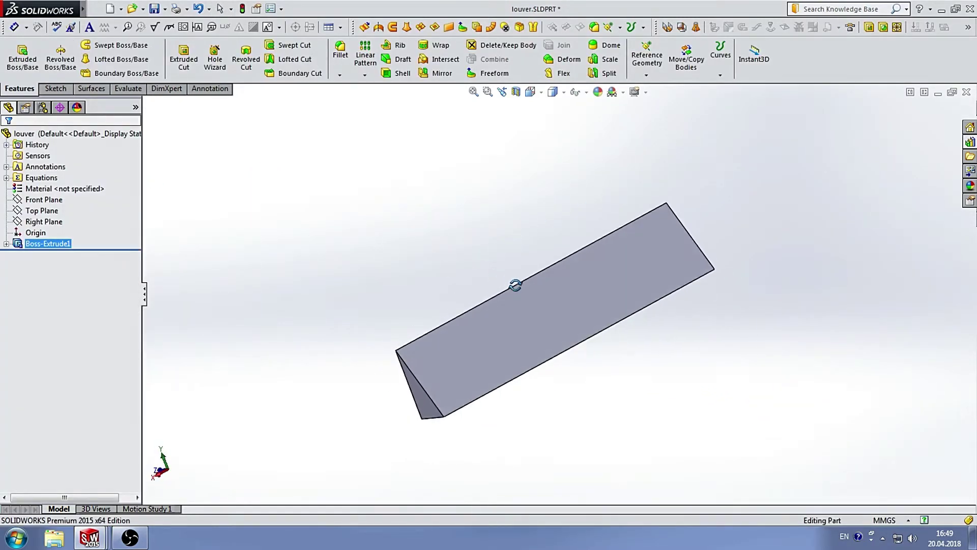
# - Open a new sketch, Sketch2, on the prism's broad flat face
pyautogui.scroll(-4, 555, 347)
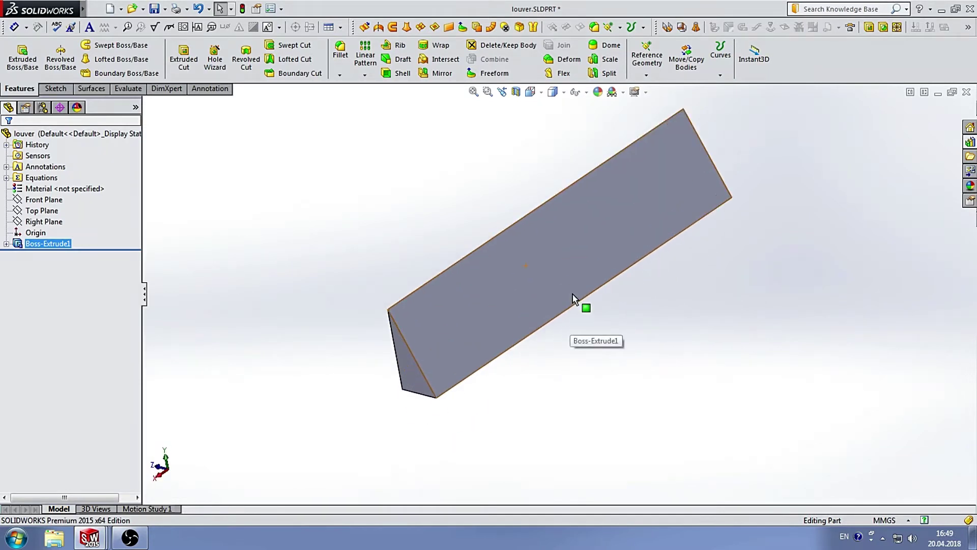
pyautogui.scroll(-2, 578, 282)
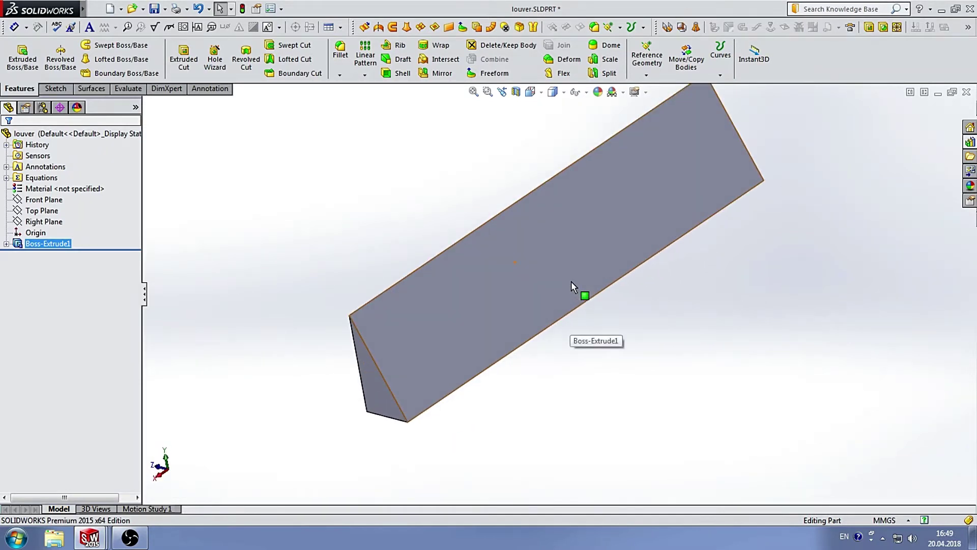
pyautogui.scroll(2, 574, 285)
pyautogui.moveTo(579, 306)
pyautogui.mouseDown(button='middle')
pyautogui.moveTo(550, 253)
pyautogui.moveTo(602, 264)
pyautogui.moveTo(548, 291)
pyautogui.mouseUp(button='middle')
pyautogui.click(530, 273)
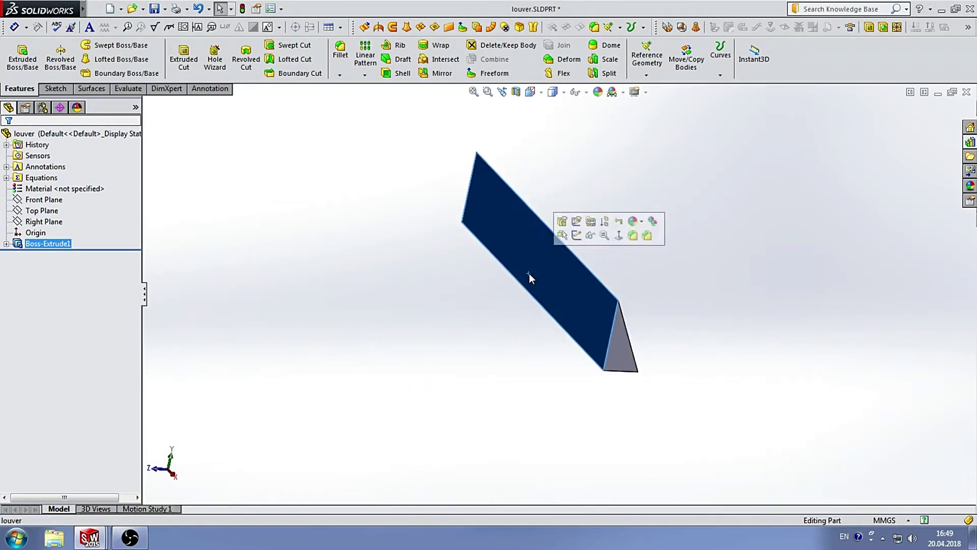
pyautogui.click(186, 73)
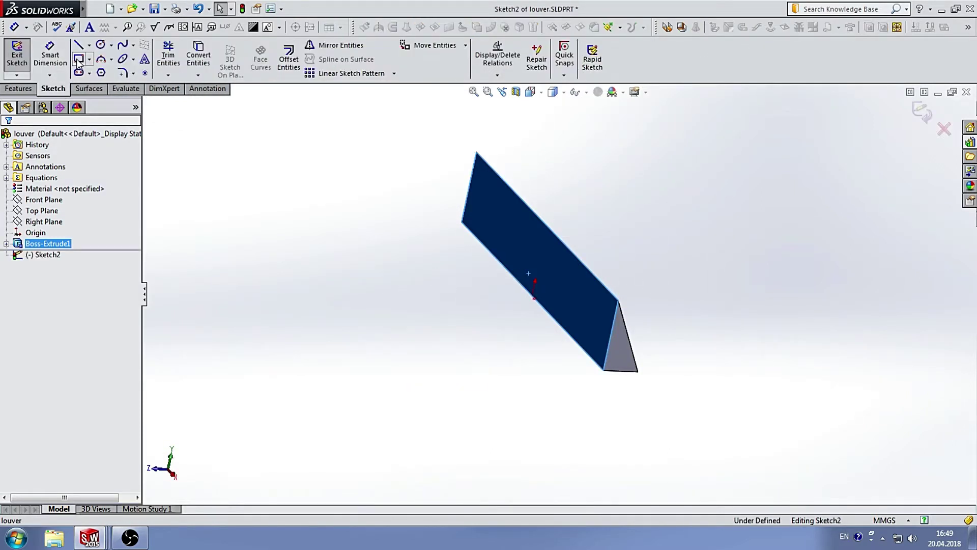
# - Sketch a corner rectangle enclosing the prism's face
pyautogui.click(79, 59)
pyautogui.moveTo(367, 190)
pyautogui.mouseDown(button='middle')
pyautogui.moveTo(467, 220)
pyautogui.moveTo(350, 212)
pyautogui.moveTo(519, 278)
pyautogui.moveTo(535, 192)
pyautogui.moveTo(572, 277)
pyautogui.mouseUp(button='middle')
pyautogui.click(489, 182)
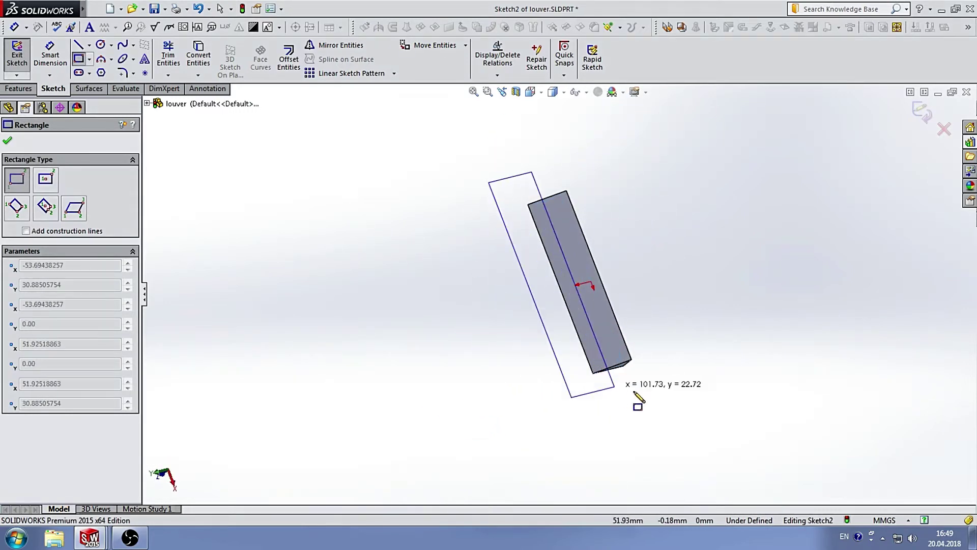
pyautogui.click(669, 392)
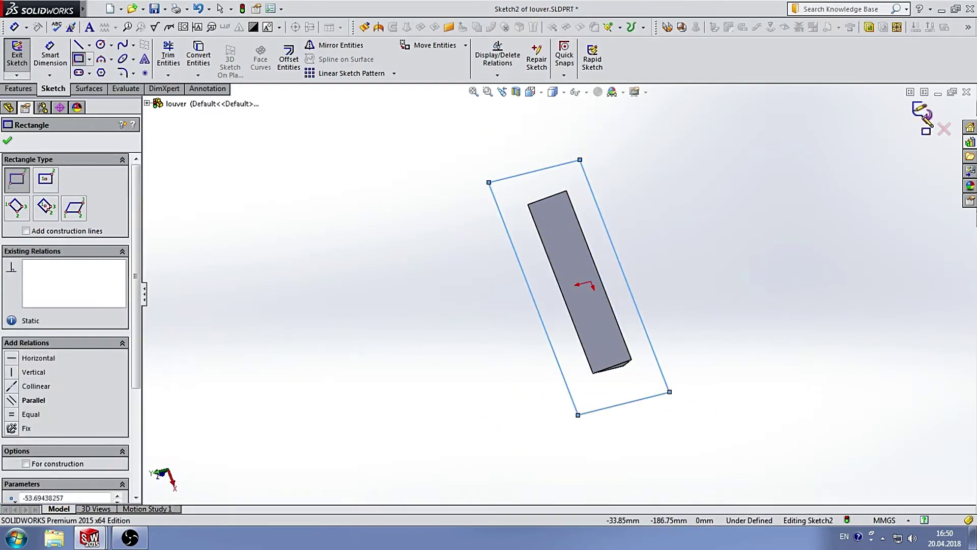
# - Extrude the rectangle 5 mm into a backing plate merged with the prism
pyautogui.press('Escape')
pyautogui.write('e')
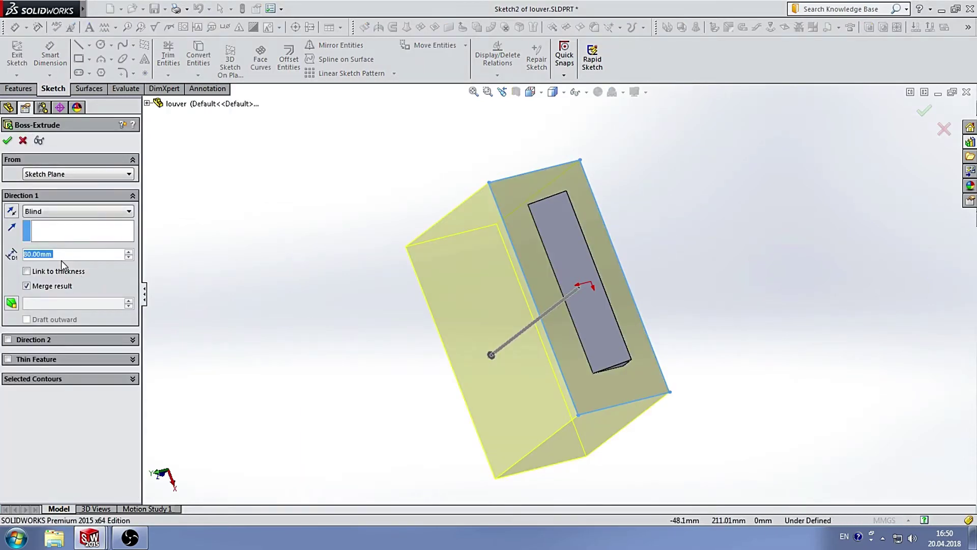
pyautogui.write('5')
pyautogui.press('Return')
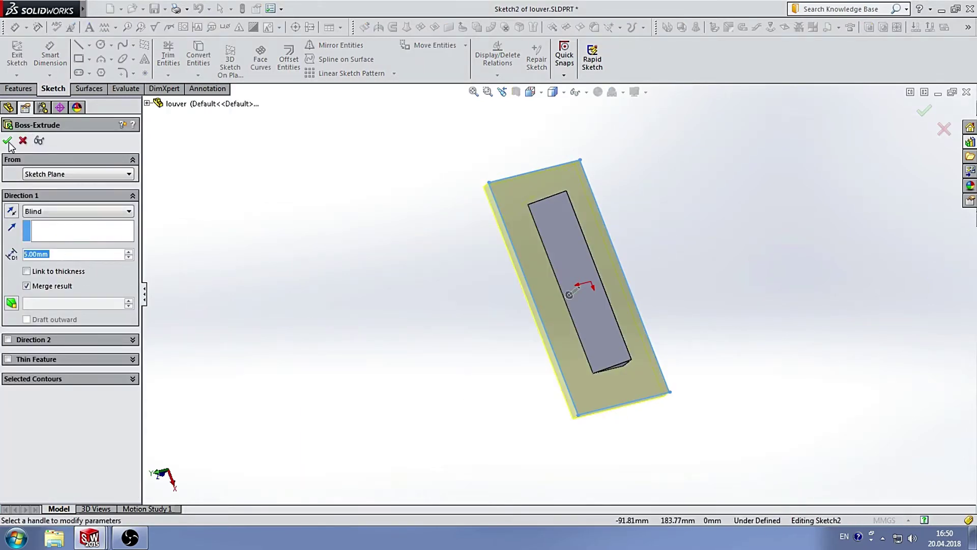
pyautogui.click(7, 141)
pyautogui.moveTo(699, 231)
pyautogui.mouseDown(button='middle')
pyautogui.moveTo(495, 194)
pyautogui.moveTo(592, 240)
pyautogui.mouseUp(button='middle')
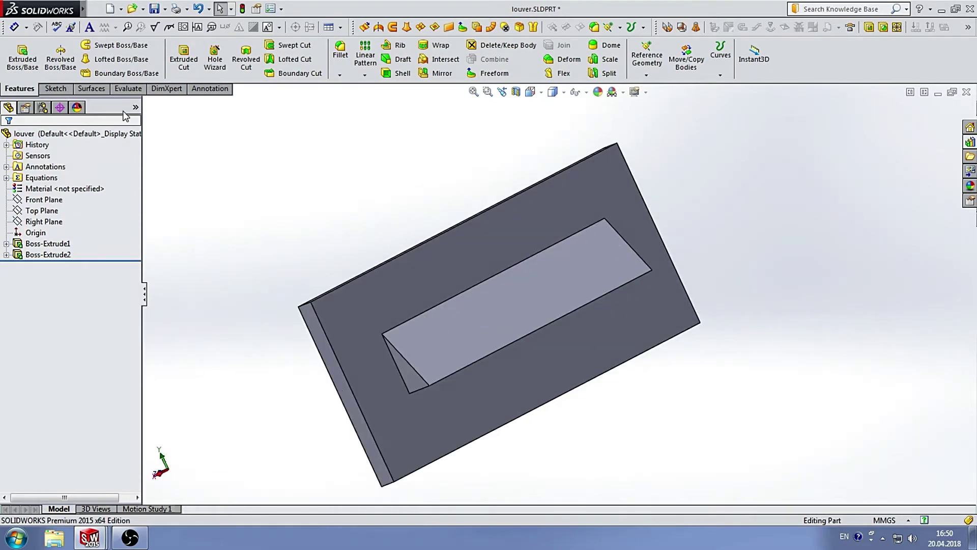
# - Round the louver's long top edge and both short end edges with a 2 mm fillet
pyautogui.click(340, 51)
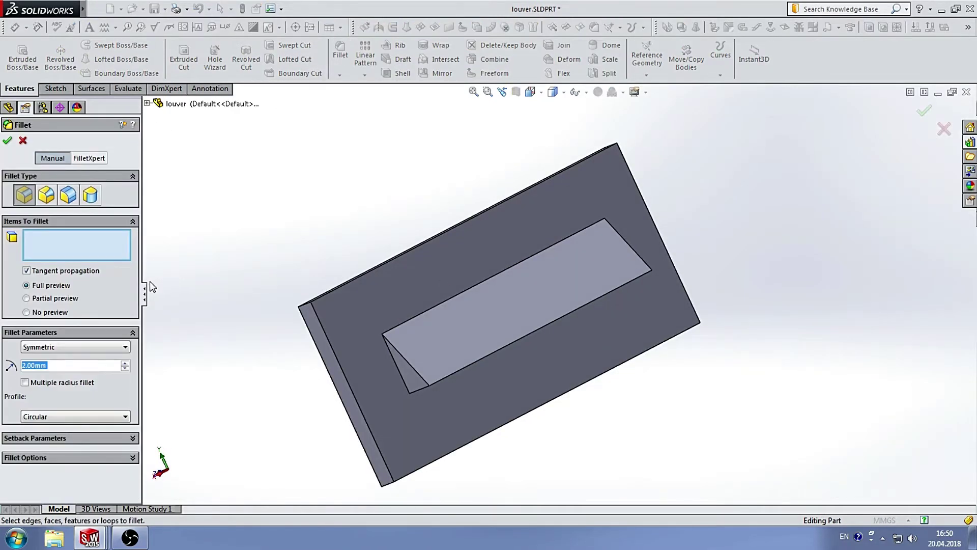
pyautogui.click(35, 365)
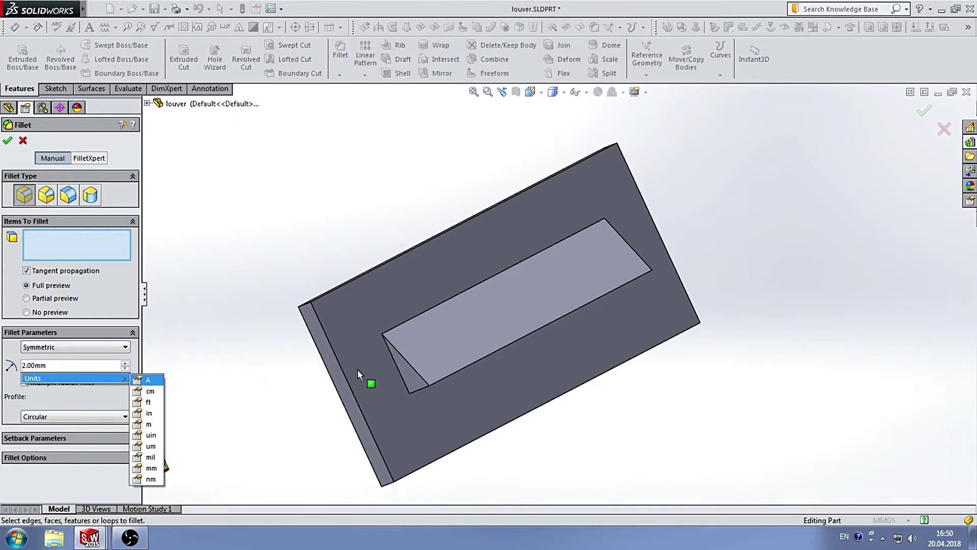
pyautogui.click(400, 373)
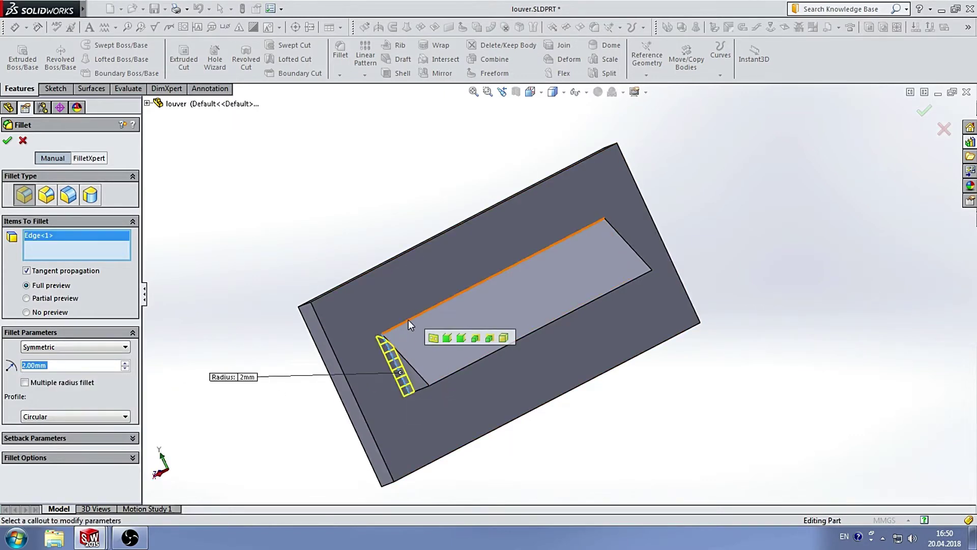
pyautogui.click(408, 320)
pyautogui.click(418, 374)
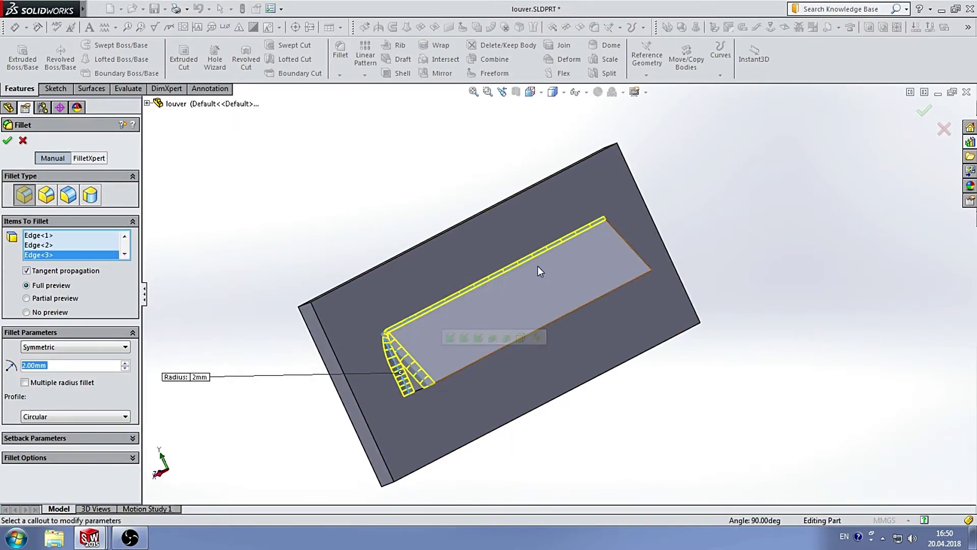
pyautogui.moveTo(538, 266); pyautogui.dragTo(601, 295, button='middle')
pyautogui.click(600, 298)
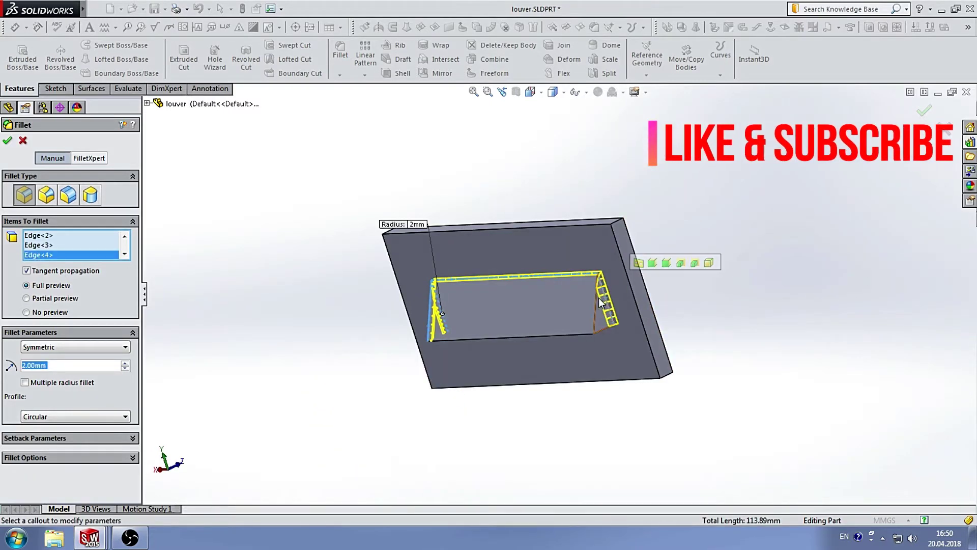
pyautogui.click(595, 299)
pyautogui.moveTo(407, 292)
pyautogui.mouseDown(button='middle')
pyautogui.moveTo(482, 233)
pyautogui.moveTo(561, 221)
pyautogui.mouseUp(button='middle')
pyautogui.click(7, 140)
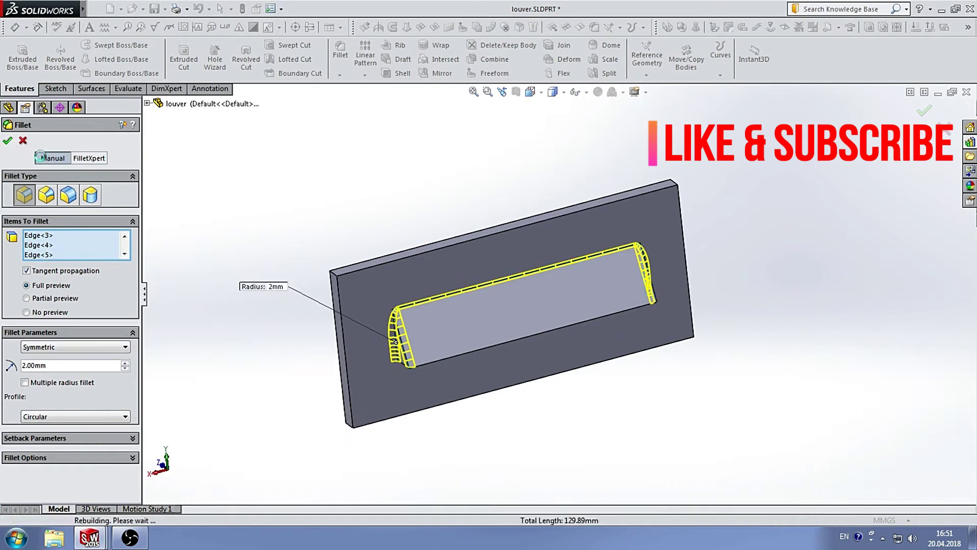
pyautogui.moveTo(454, 201)
pyautogui.mouseDown(button='middle')
pyautogui.moveTo(429, 174)
pyautogui.moveTo(464, 119)
pyautogui.moveTo(499, 141)
pyautogui.moveTo(459, 203)
pyautogui.moveTo(489, 207)
pyautogui.moveTo(498, 140)
pyautogui.mouseUp(button='middle')
# - Sketch a rectangle covering the plate's thin left side face
pyautogui.scroll(5, 505, 294)
pyautogui.scroll(-3, 567, 337)
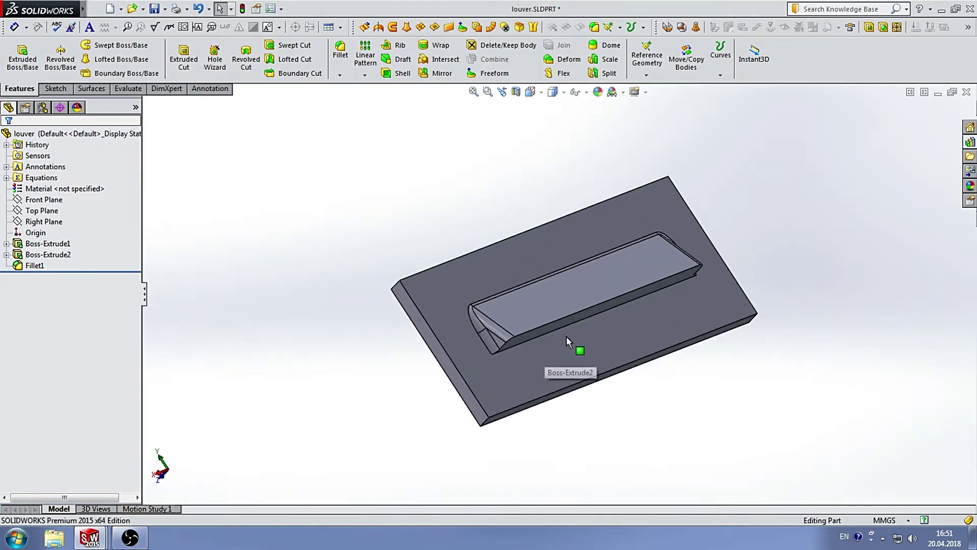
pyautogui.scroll(2, 627, 291)
pyautogui.scroll(-2, 579, 348)
pyautogui.click(410, 355)
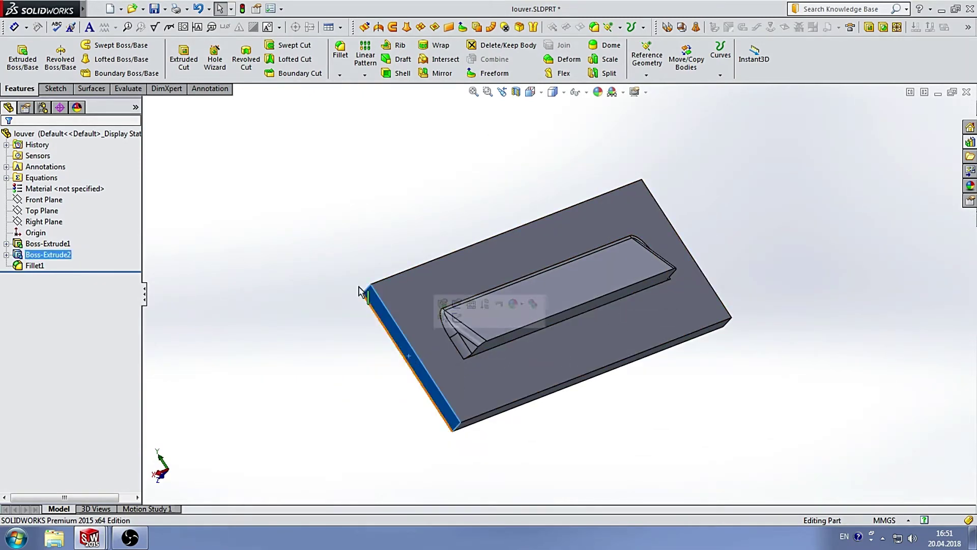
pyautogui.click(55, 88)
pyautogui.click(17, 54)
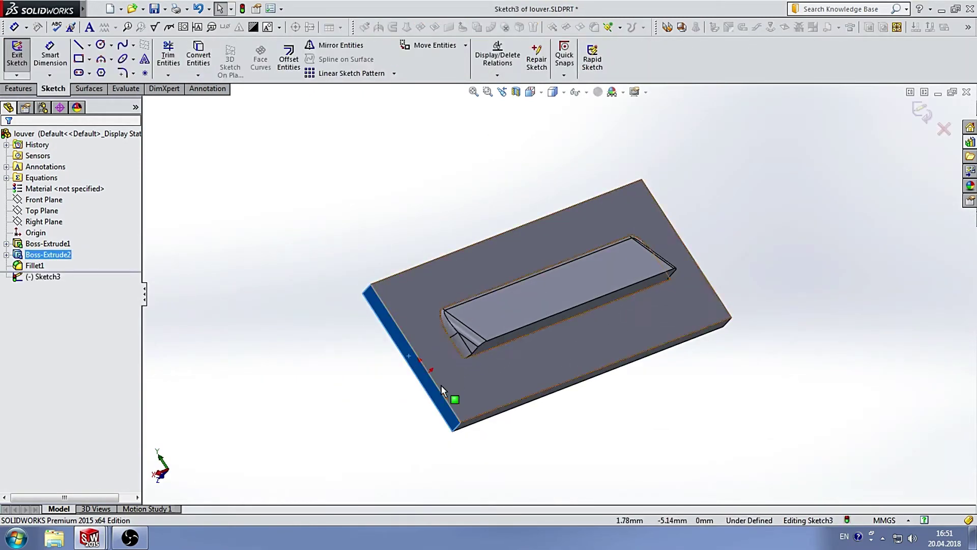
pyautogui.click(79, 60)
pyautogui.click(362, 294)
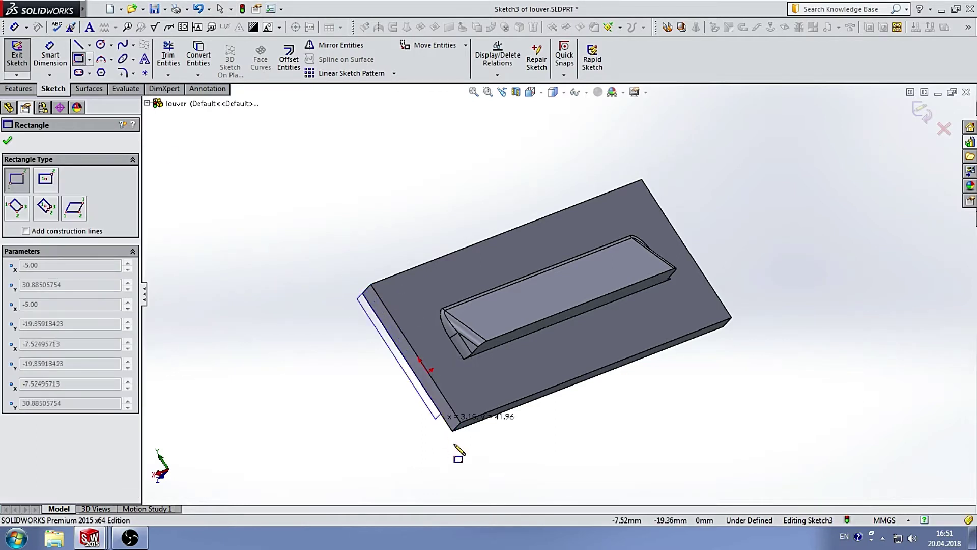
pyautogui.click(461, 423)
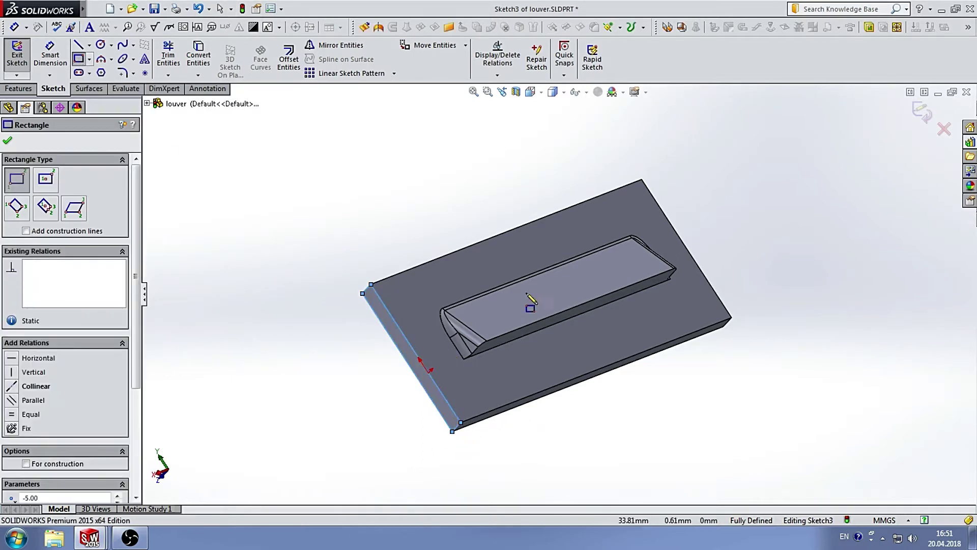
# - Cut the rectangle Through All to remove the backing plate
pyautogui.press('Escape')
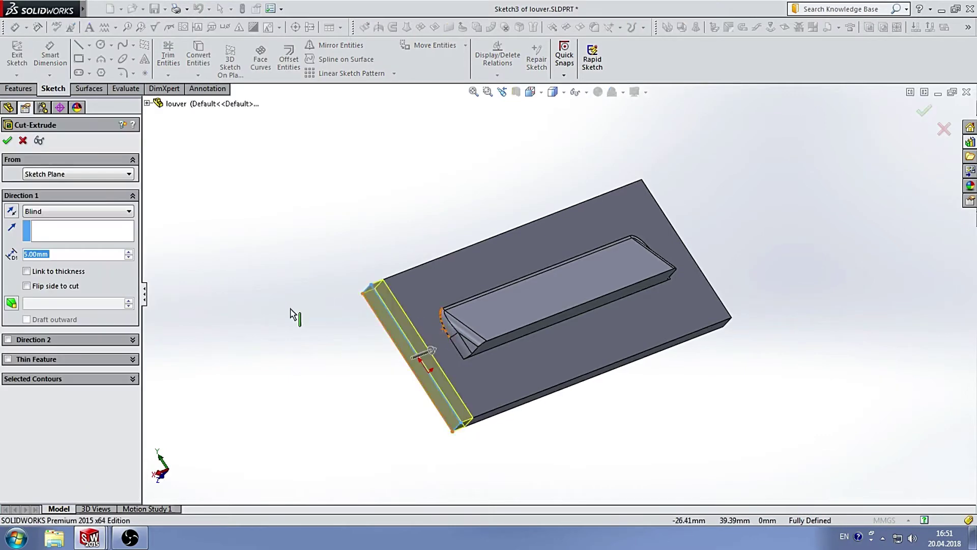
pyautogui.click(129, 214)
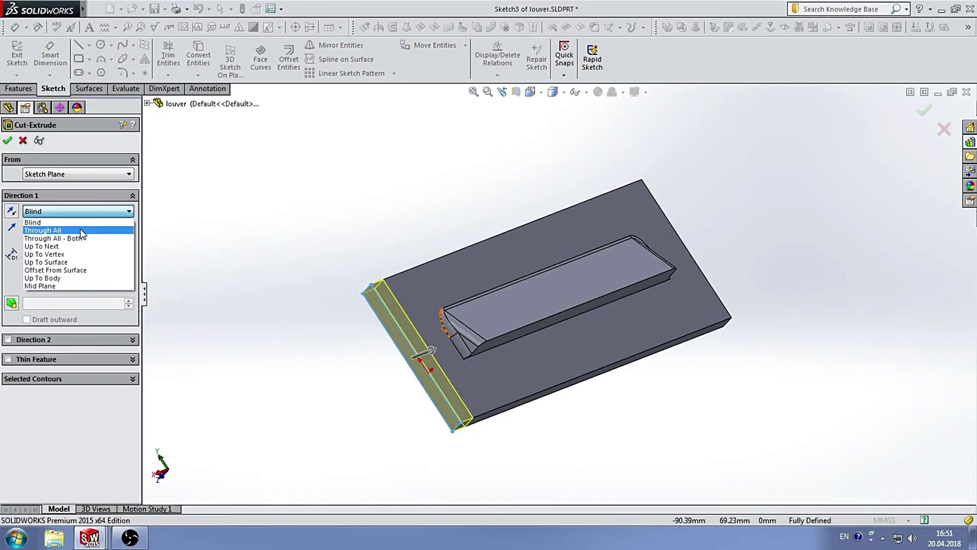
pyautogui.click(81, 224)
pyautogui.click(7, 140)
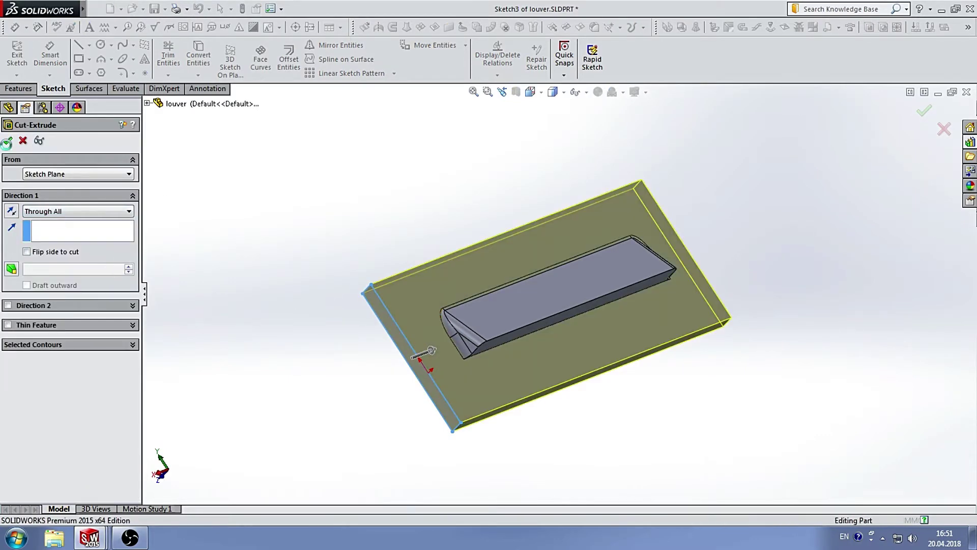
pyautogui.moveTo(509, 216)
pyautogui.mouseDown(button='middle')
pyautogui.moveTo(371, 291)
pyautogui.moveTo(314, 268)
pyautogui.moveTo(477, 245)
pyautogui.moveTo(464, 166)
pyautogui.moveTo(426, 262)
pyautogui.moveTo(644, 286)
pyautogui.moveTo(585, 200)
pyautogui.moveTo(589, 159)
pyautogui.moveTo(630, 224)
pyautogui.moveTo(601, 259)
pyautogui.mouseUp(button='middle')
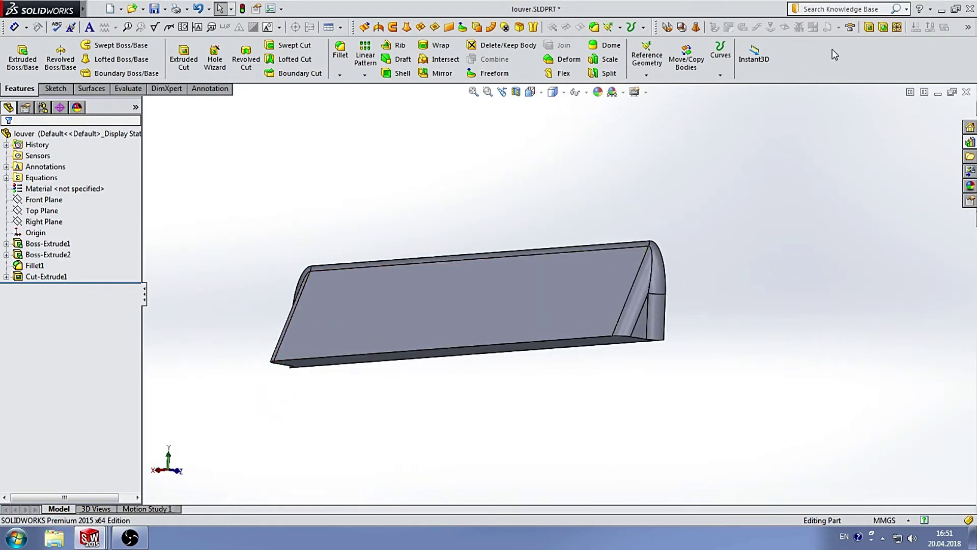
# - Make the louver a forming tool with its base as stopping face and the open face removed
pyautogui.click(849, 30)
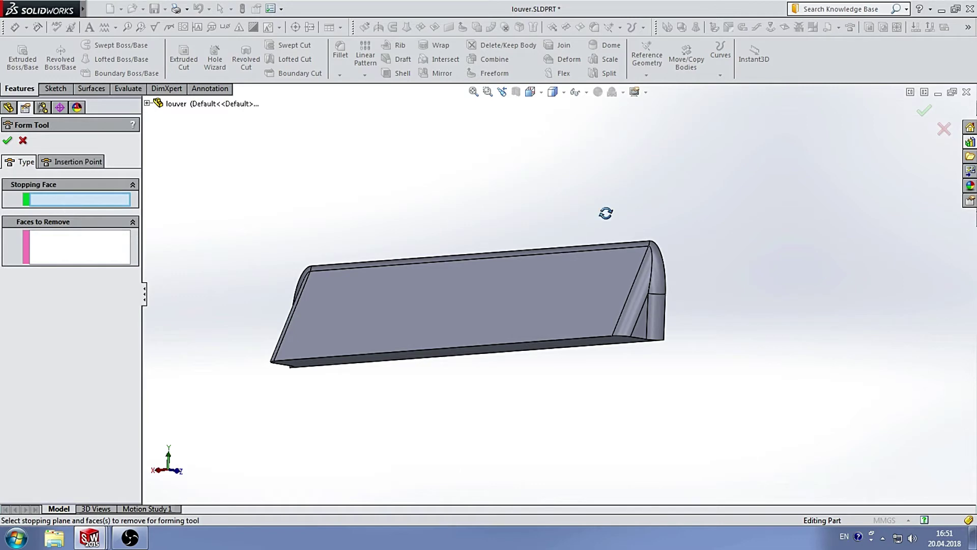
pyautogui.moveTo(606, 213)
pyautogui.mouseDown(button='middle')
pyautogui.moveTo(541, 212)
pyautogui.moveTo(579, 182)
pyautogui.moveTo(495, 294)
pyautogui.mouseUp(button='middle')
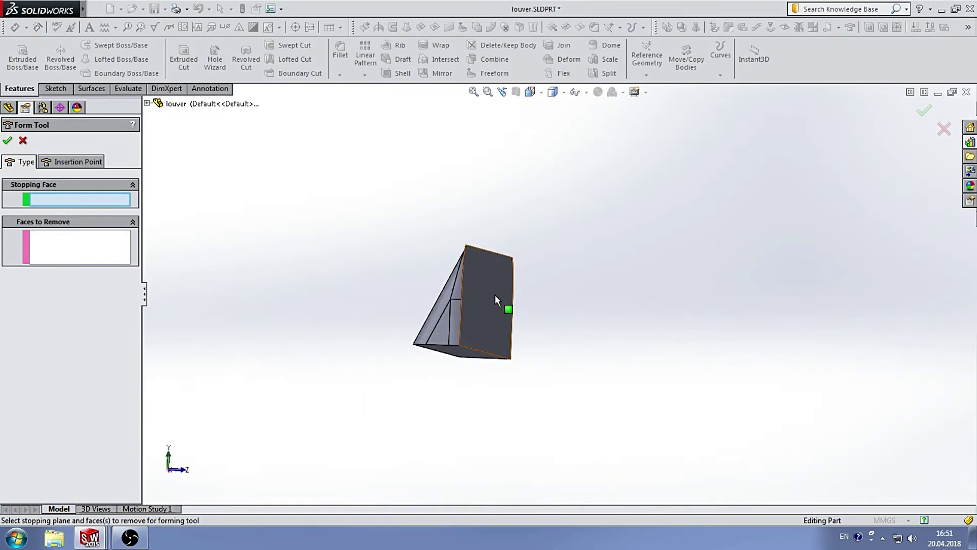
pyautogui.click(494, 295)
pyautogui.moveTo(368, 271)
pyautogui.mouseDown(button='middle')
pyautogui.moveTo(431, 275)
pyautogui.moveTo(439, 322)
pyautogui.mouseUp(button='middle')
pyautogui.click(497, 289)
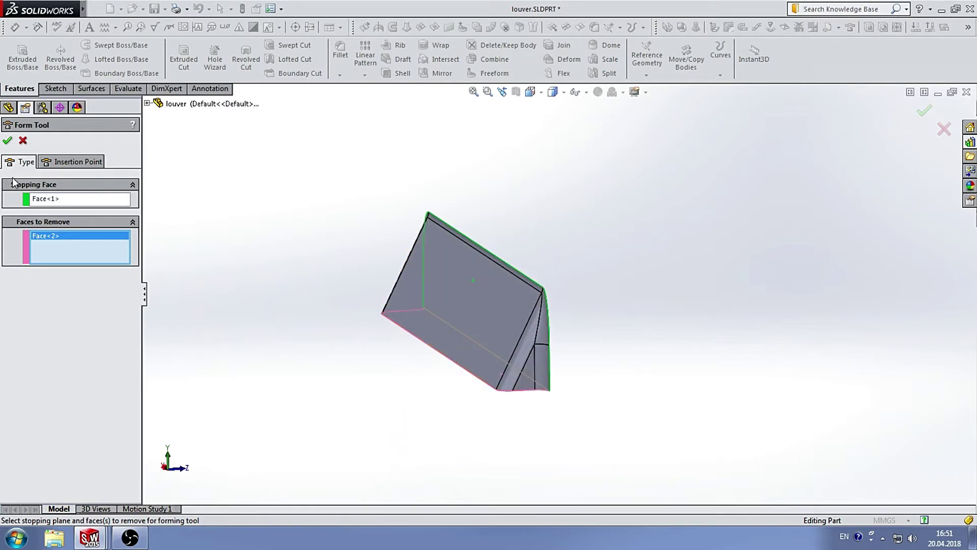
pyautogui.click(7, 140)
pyautogui.moveTo(426, 258)
pyautogui.mouseDown(button='middle')
pyautogui.moveTo(574, 253)
pyautogui.moveTo(587, 151)
pyautogui.moveTo(585, 249)
pyautogui.moveTo(526, 269)
pyautogui.moveTo(607, 232)
pyautogui.moveTo(632, 290)
pyautogui.mouseUp(button='middle')
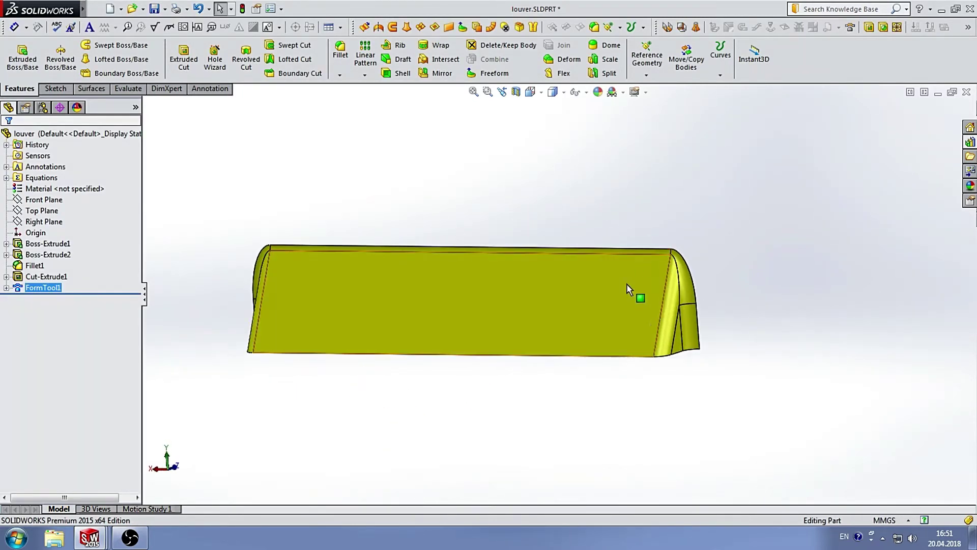
pyautogui.moveTo(467, 229)
pyautogui.mouseDown(button='middle')
pyautogui.moveTo(502, 244)
pyautogui.moveTo(530, 224)
pyautogui.mouseUp(button='middle')
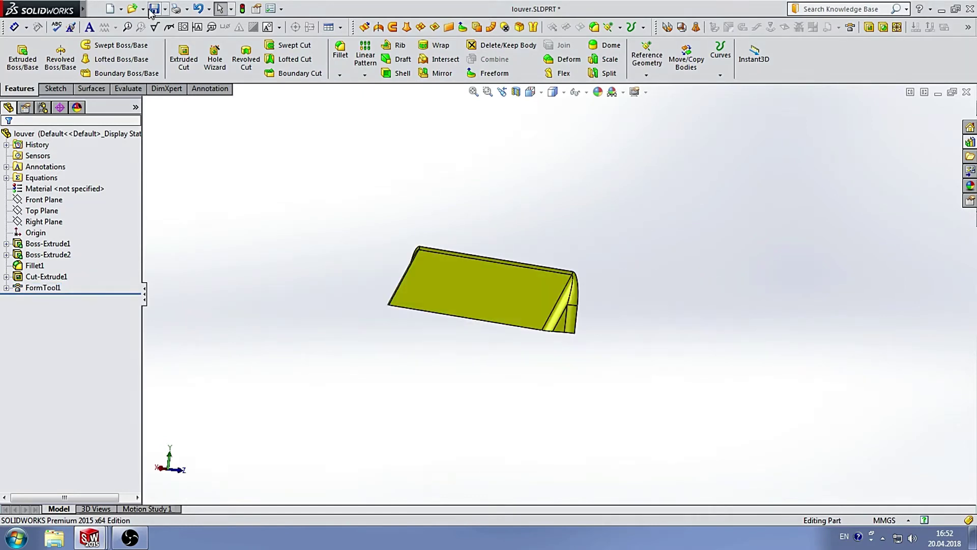
# - Save the louver part on Local Disk (D:) with type Form Tool (*.sldftp)
pyautogui.click(165, 9)
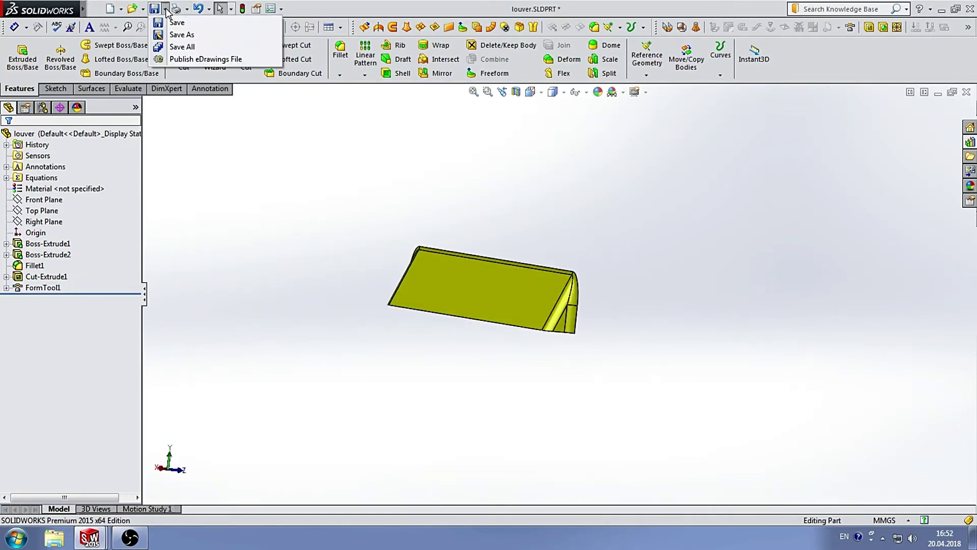
pyautogui.click(181, 36)
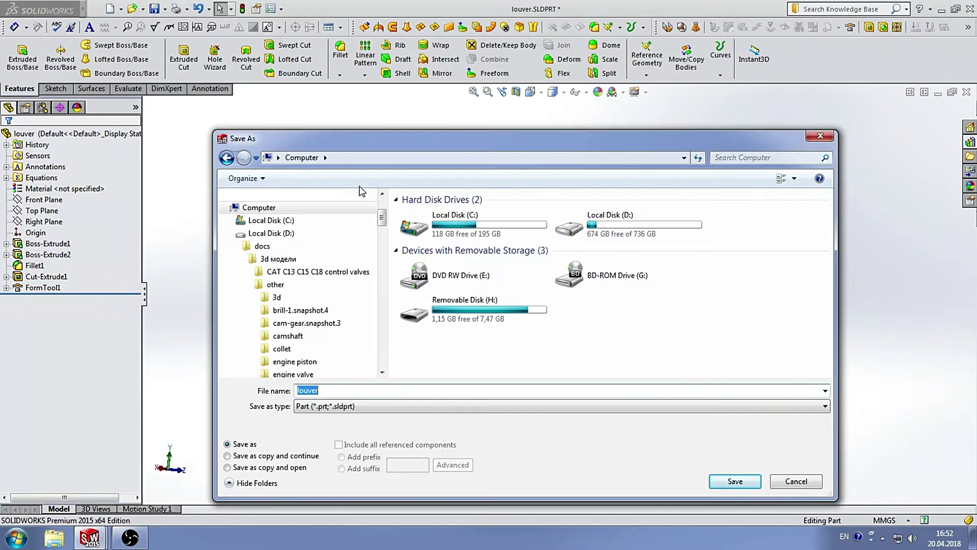
pyautogui.doubleClick(635, 219)
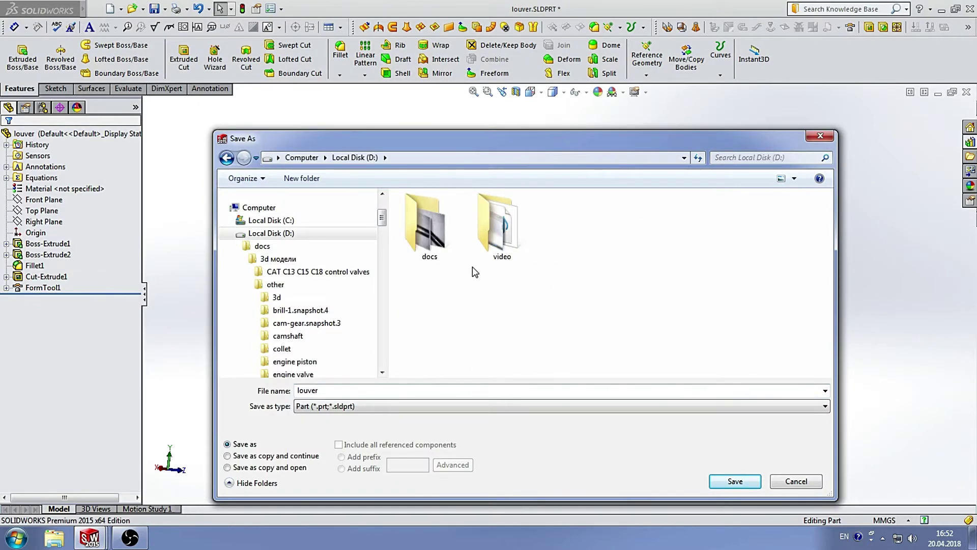
pyautogui.doubleClick(327, 391)
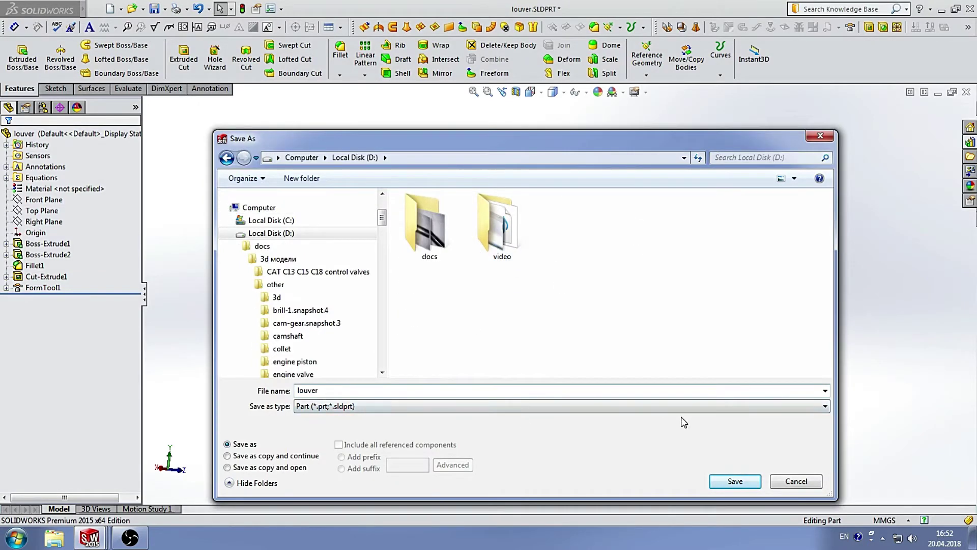
pyautogui.click(827, 406)
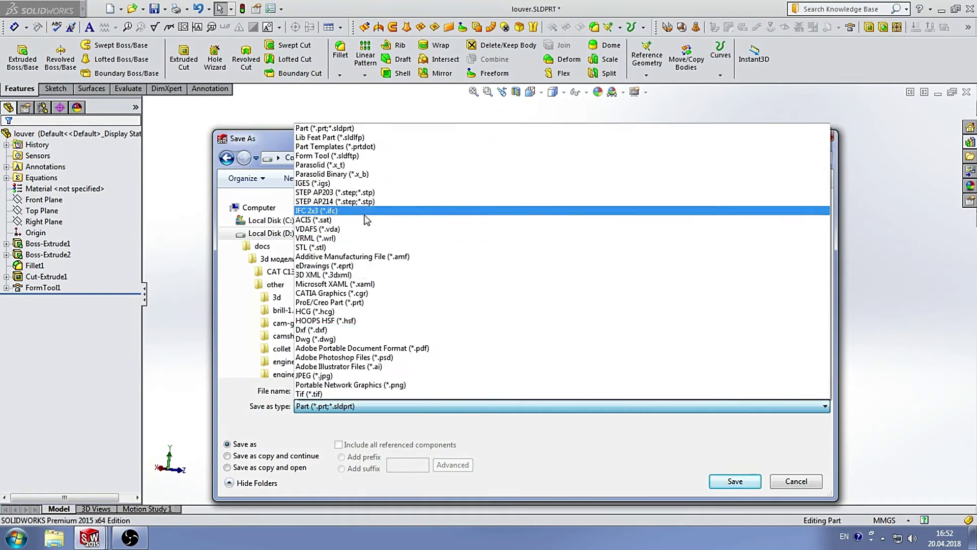
pyautogui.click(336, 156)
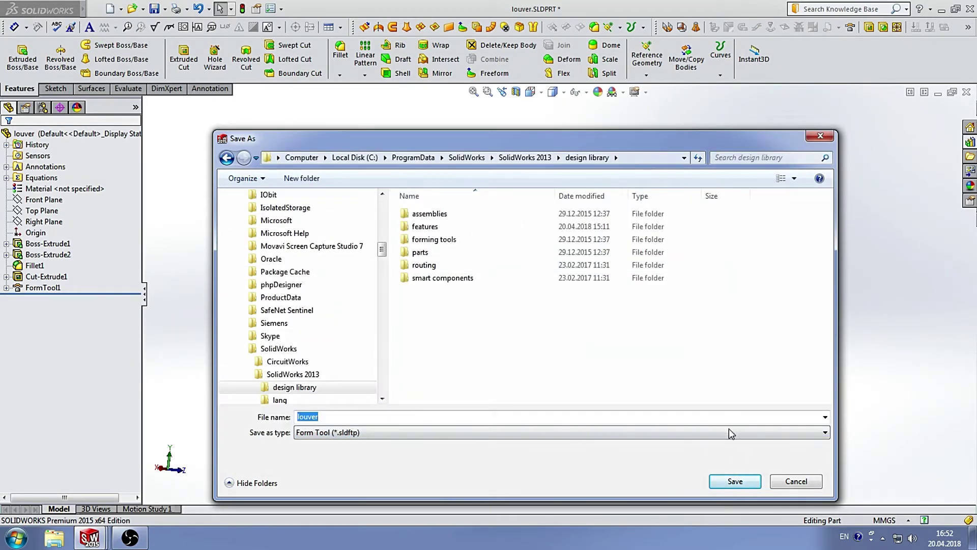
pyautogui.click(302, 157)
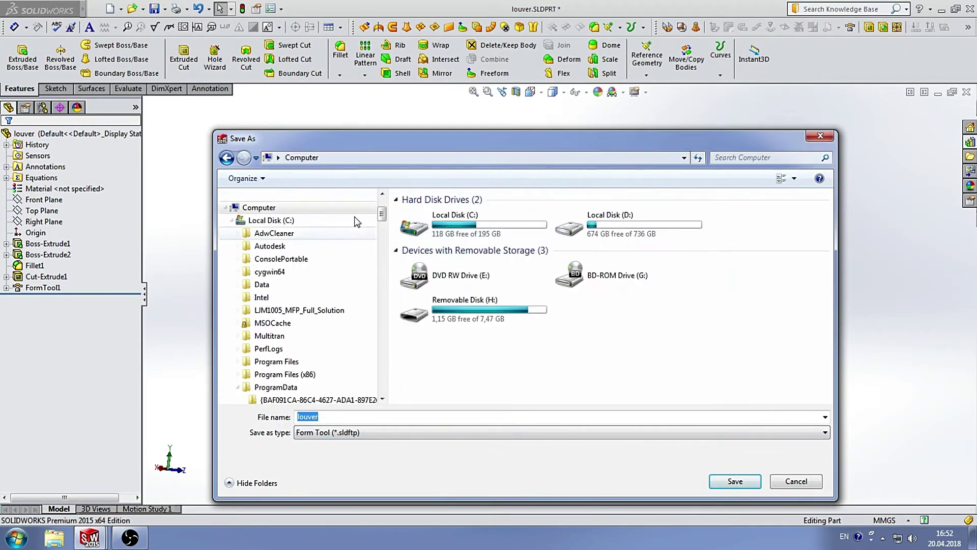
pyautogui.doubleClick(616, 223)
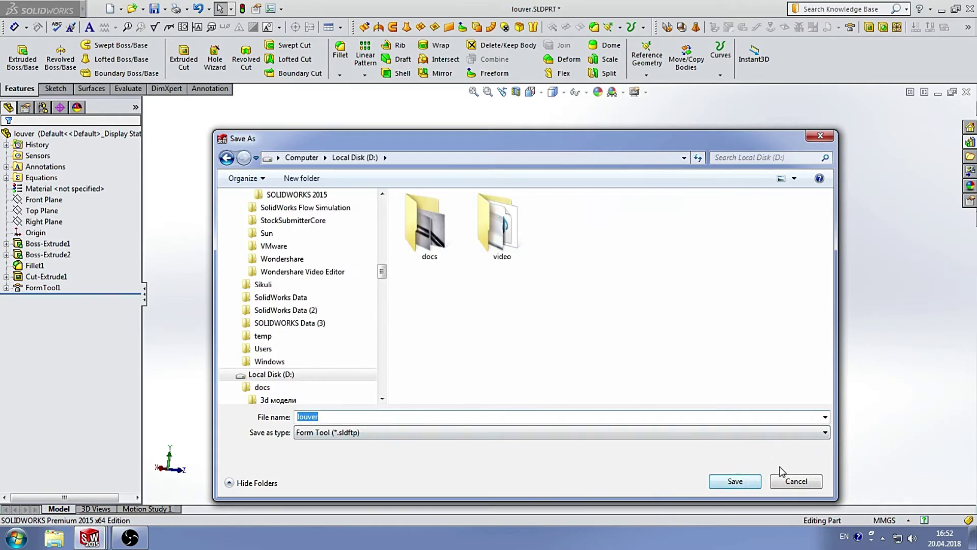
pyautogui.click(735, 482)
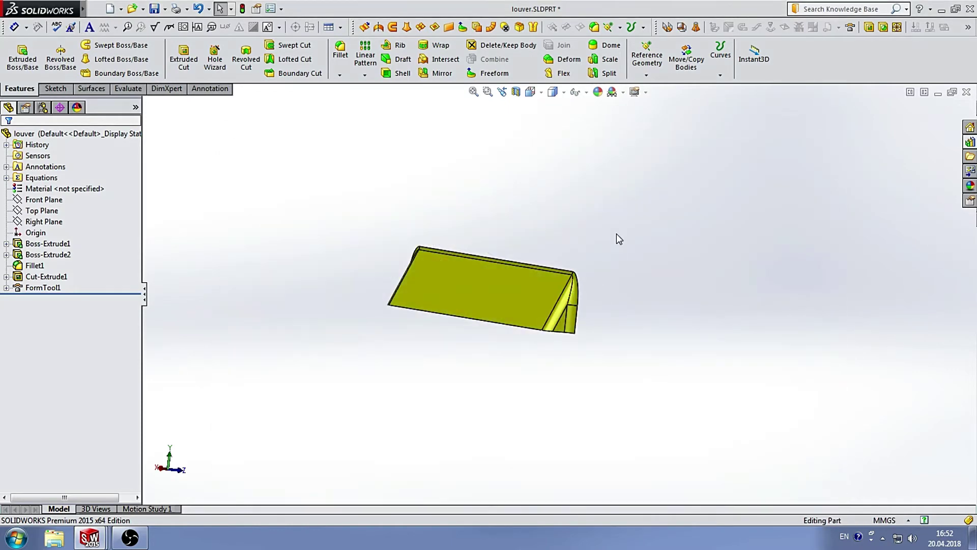
pyautogui.moveTo(620, 238)
pyautogui.mouseDown(button='middle')
pyautogui.moveTo(559, 229)
pyautogui.moveTo(563, 219)
pyautogui.moveTo(580, 245)
pyautogui.moveTo(590, 239)
pyautogui.mouseUp(button='middle')
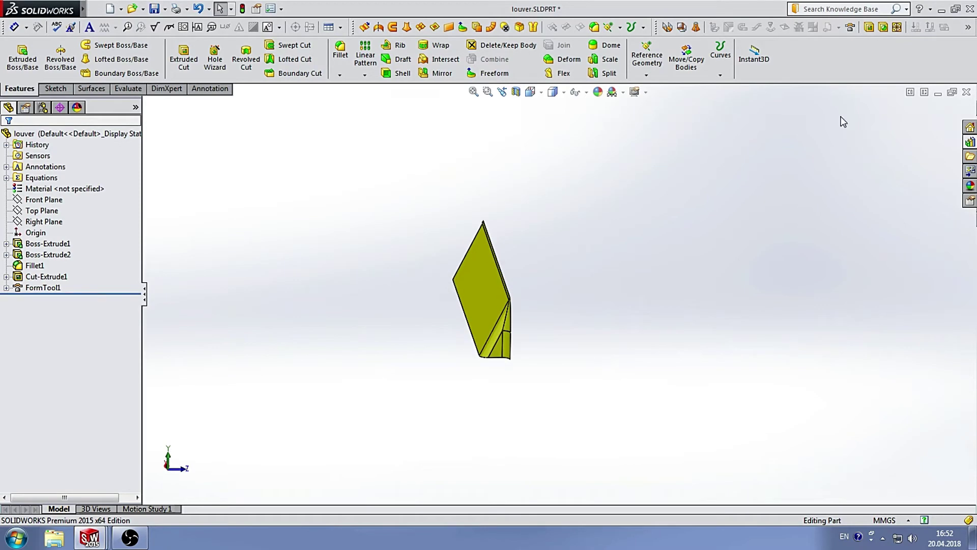
# - Close the louver part with Save all, then browse File Explorer to Local Disk (D:)
pyautogui.click(967, 92)
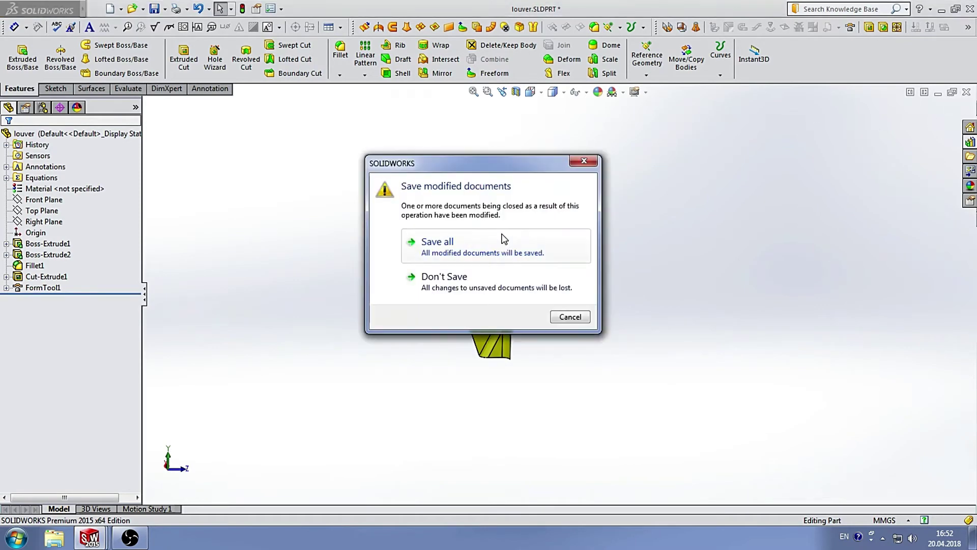
pyautogui.click(470, 243)
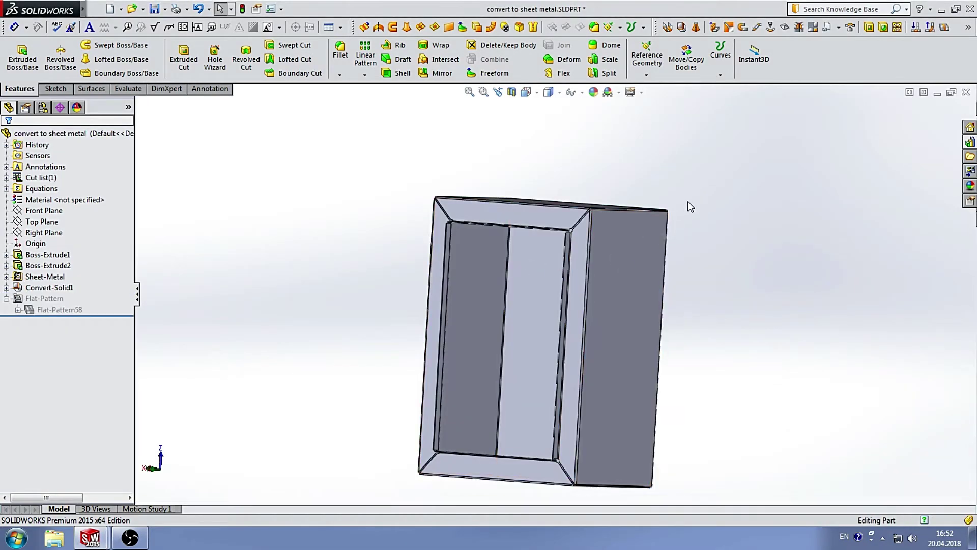
pyautogui.moveTo(690, 205)
pyautogui.mouseDown(button='middle')
pyautogui.moveTo(602, 185)
pyautogui.moveTo(648, 212)
pyautogui.moveTo(698, 186)
pyautogui.moveTo(644, 311)
pyautogui.moveTo(630, 295)
pyautogui.moveTo(563, 301)
pyautogui.moveTo(672, 265)
pyautogui.moveTo(654, 301)
pyautogui.moveTo(671, 273)
pyautogui.mouseUp(button='middle')
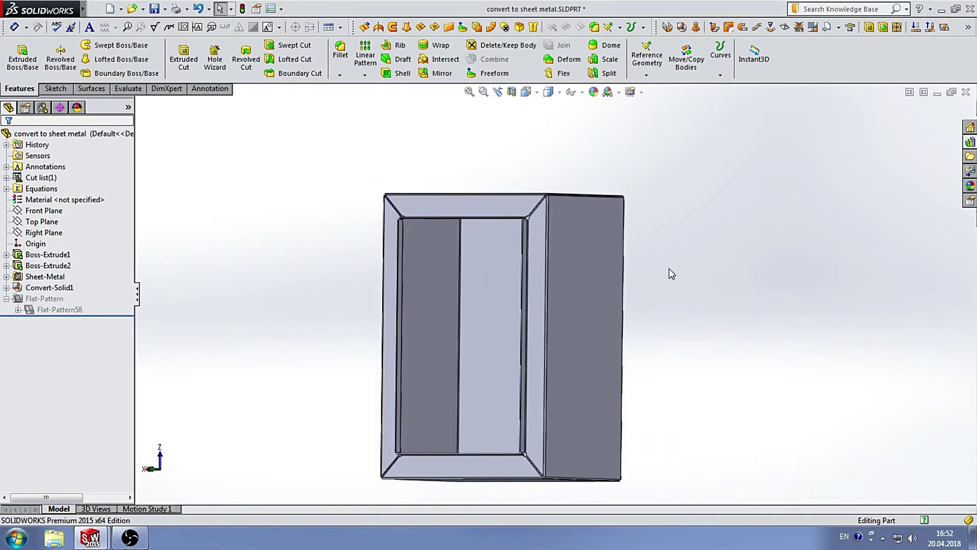
pyautogui.click(55, 541)
pyautogui.click(377, 272)
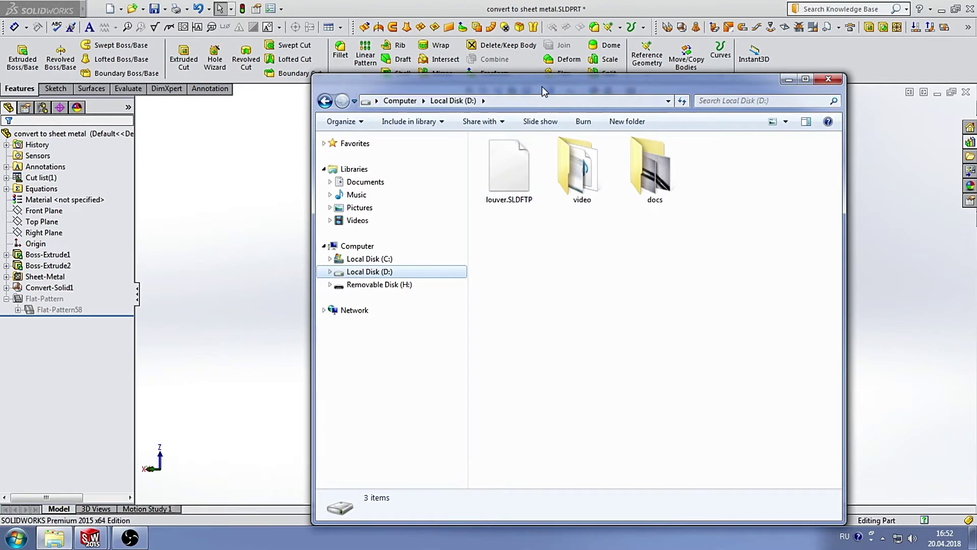
# - Drop louver.SLDFTP onto the cabinet's side wall and open the form tool's Position settings
pyautogui.moveTo(539, 91)
pyautogui.mouseDown()
pyautogui.moveTo(230, 217)
pyautogui.moveTo(231, 192)
pyautogui.moveTo(749, 255)
pyautogui.moveTo(889, 168)
pyautogui.mouseUp()
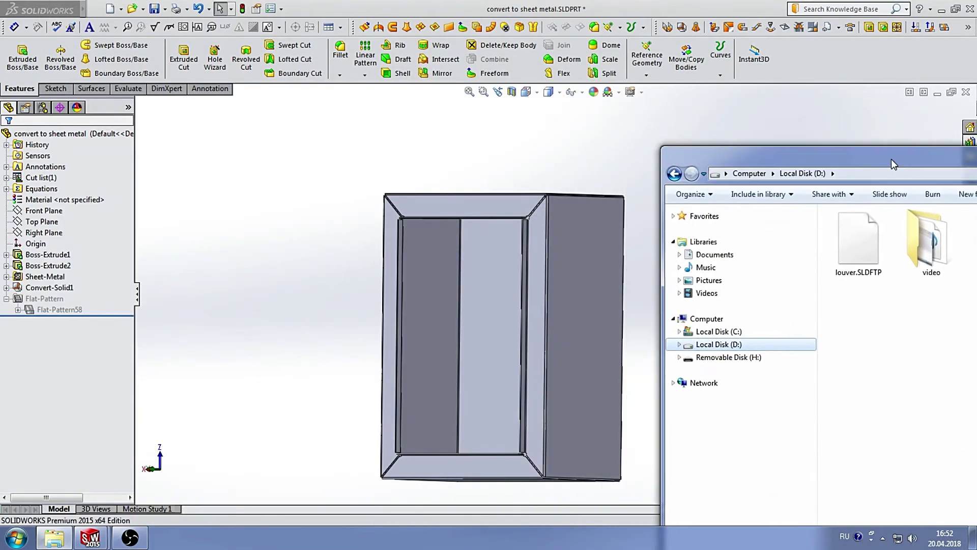
pyautogui.moveTo(860, 239)
pyautogui.mouseDown()
pyautogui.moveTo(603, 255)
pyautogui.moveTo(592, 265)
pyautogui.mouseUp()
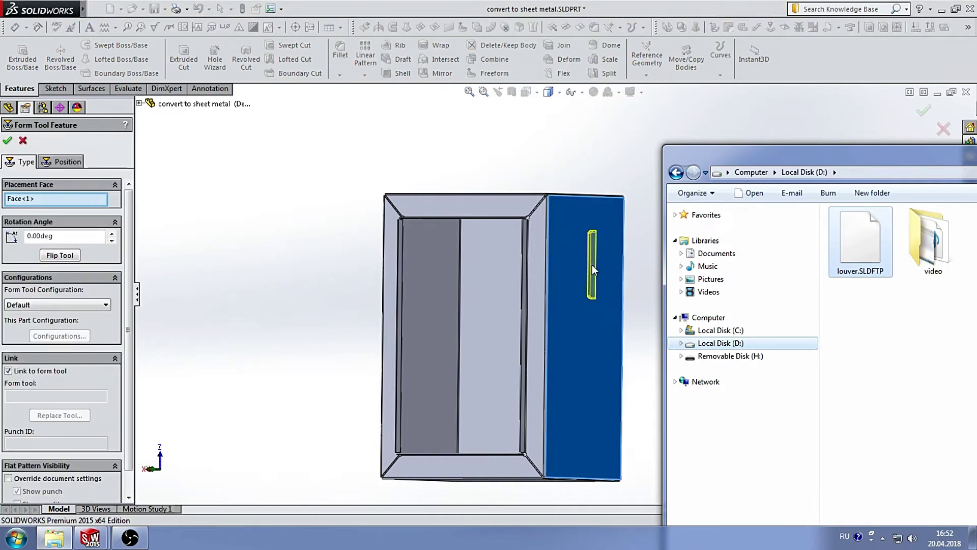
pyautogui.moveTo(622, 264)
pyautogui.mouseDown(button='middle')
pyautogui.moveTo(574, 151)
pyautogui.moveTo(559, 264)
pyautogui.mouseUp(button='middle')
pyautogui.scroll(-3, 574, 282)
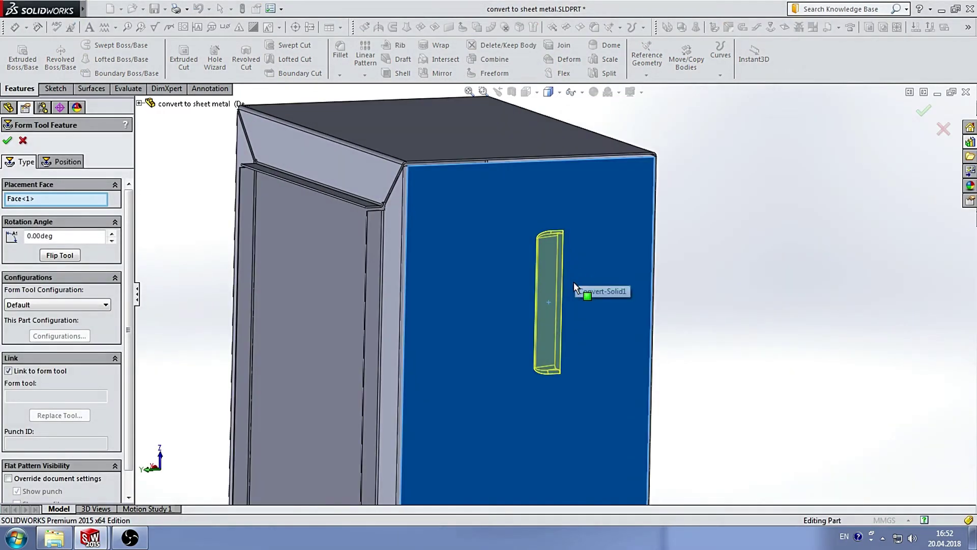
pyautogui.scroll(-1, 573, 282)
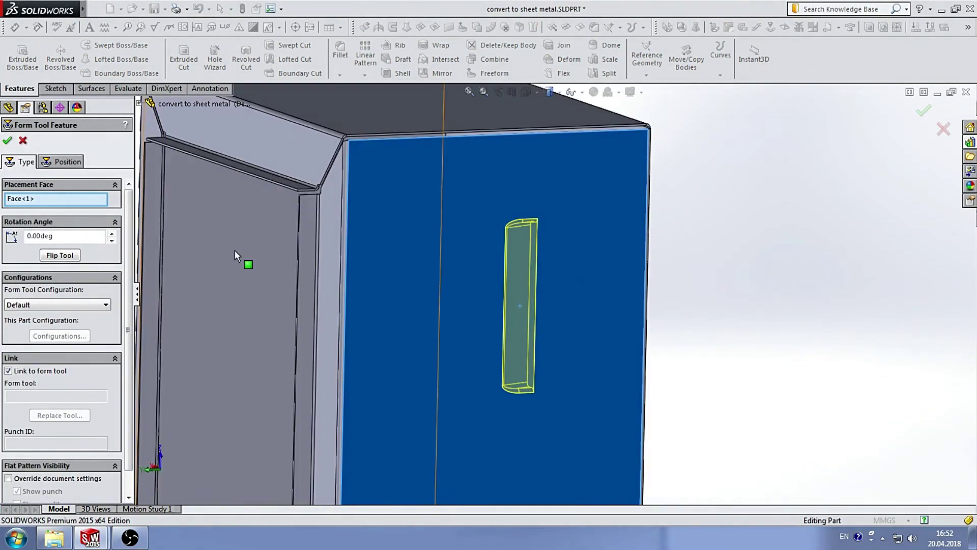
pyautogui.click(70, 162)
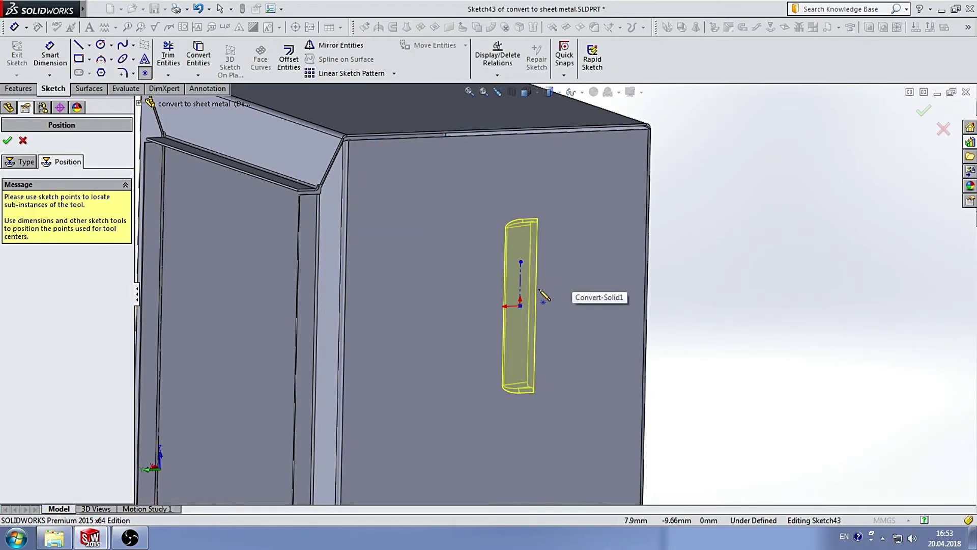
# - Sketch a line on the wall's top edge and fix the centerline's top end at its midpoint
pyautogui.scroll(3, 560, 234)
pyautogui.scroll(-3, 552, 244)
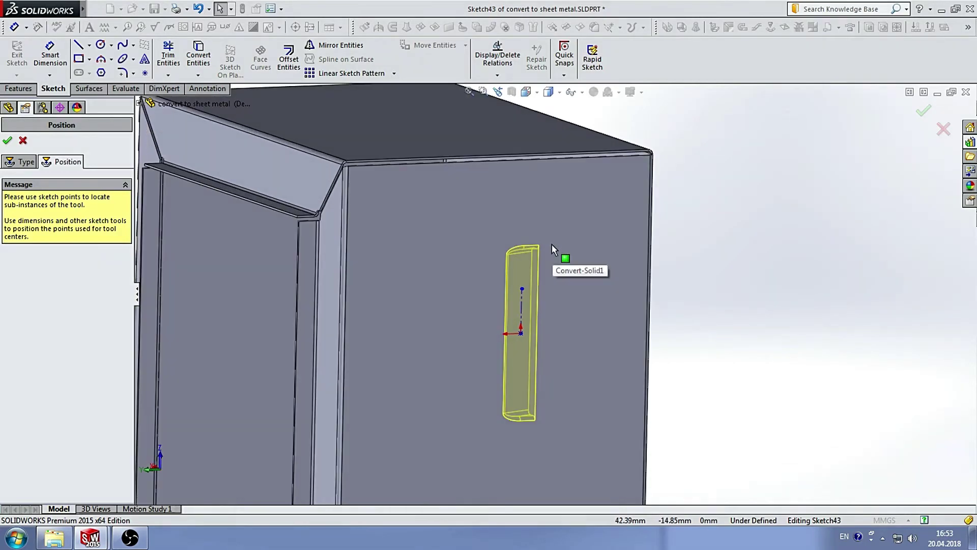
pyautogui.click(79, 46)
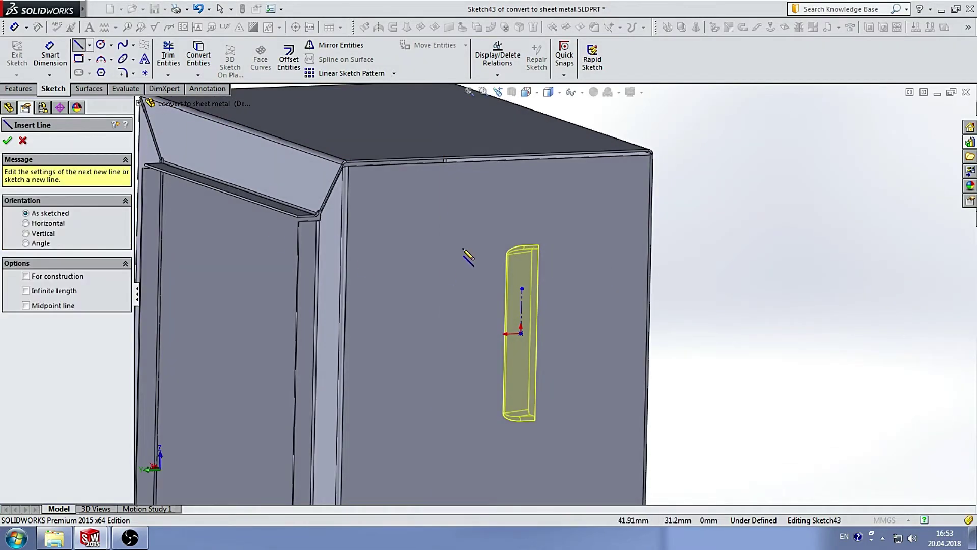
pyautogui.scroll(-1, 601, 221)
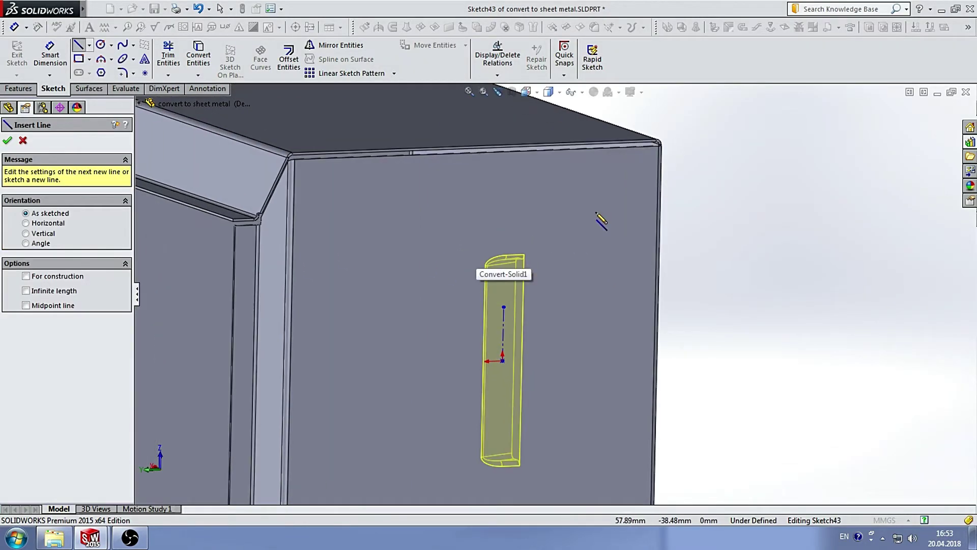
pyautogui.click(295, 161)
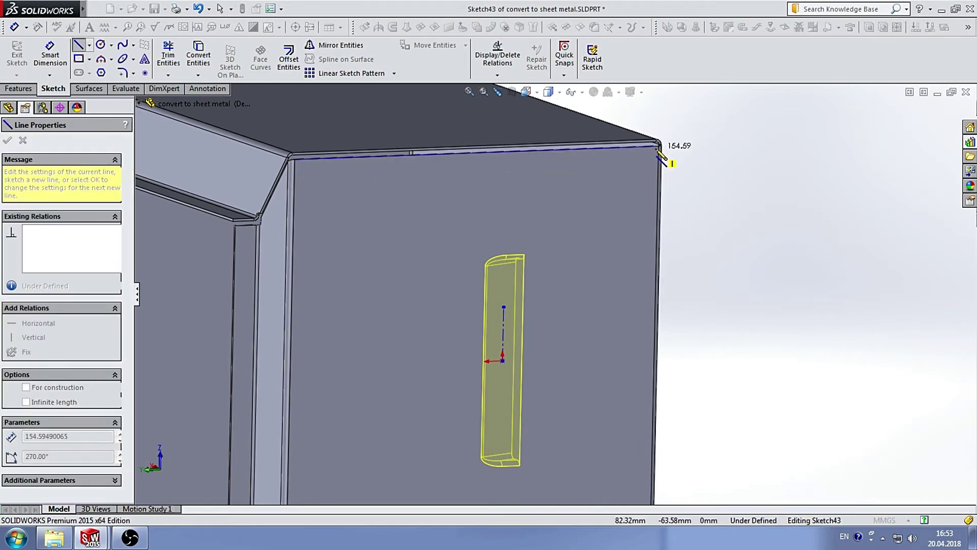
pyautogui.press('Escape')
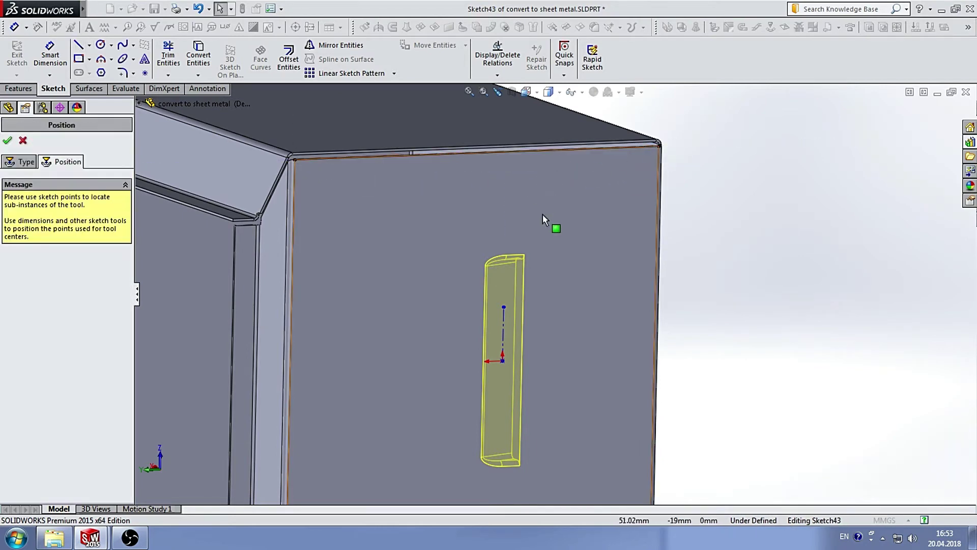
pyautogui.click(503, 309)
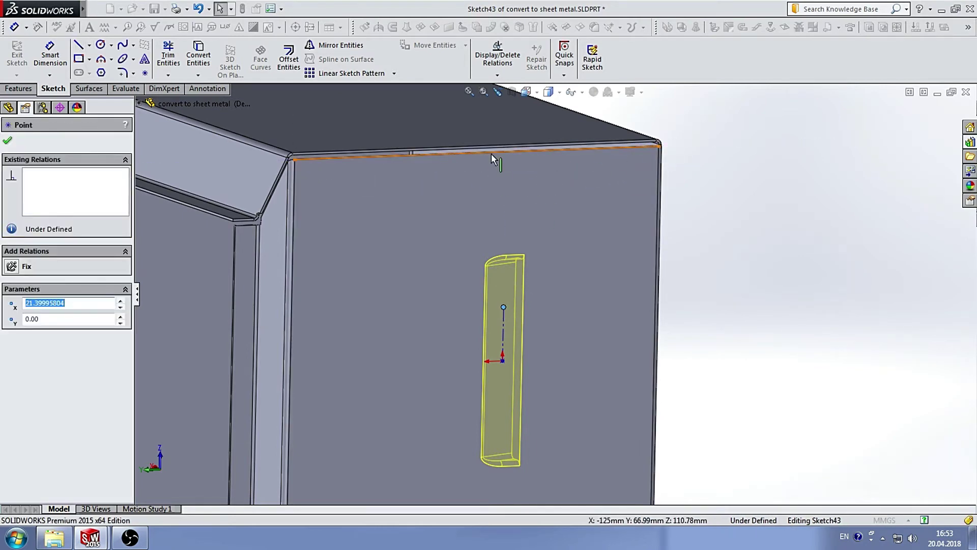
pyautogui.keyDown('ctrl'); pyautogui.click(491, 153); pyautogui.keyUp('ctrl')
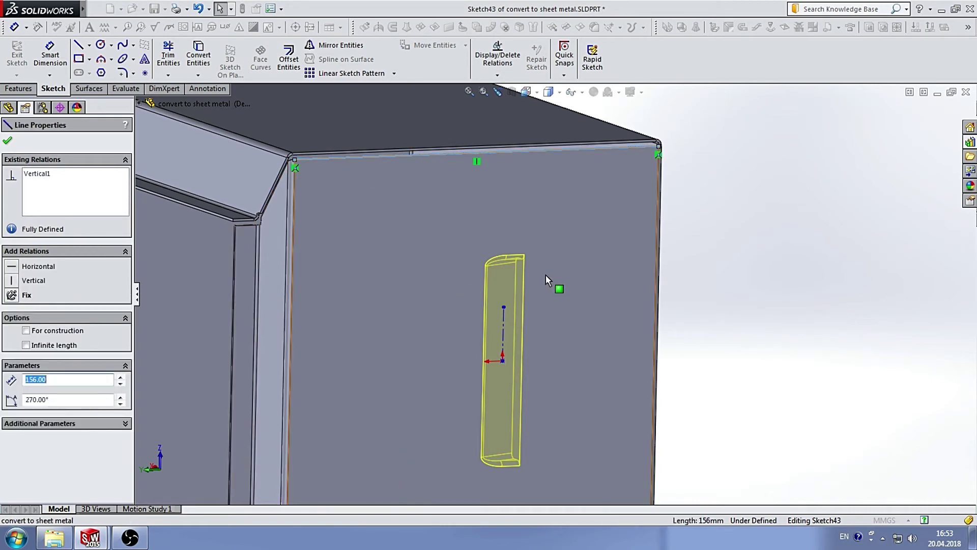
pyautogui.keyDown('ctrl'); pyautogui.click(504, 307); pyautogui.keyUp('ctrl')
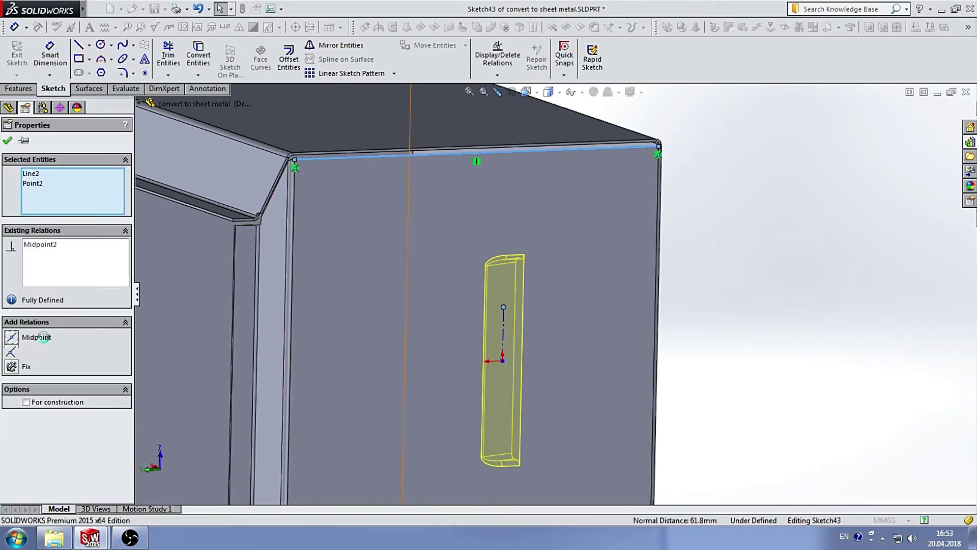
pyautogui.click(43, 337)
pyautogui.click(729, 216)
# - Make the centerline's lower endpoint coincident with the louver's placement point, then return to Type settings
pyautogui.moveTo(729, 216)
pyautogui.mouseDown(button='middle')
pyautogui.moveTo(575, 298)
pyautogui.moveTo(530, 243)
pyautogui.mouseUp(button='middle')
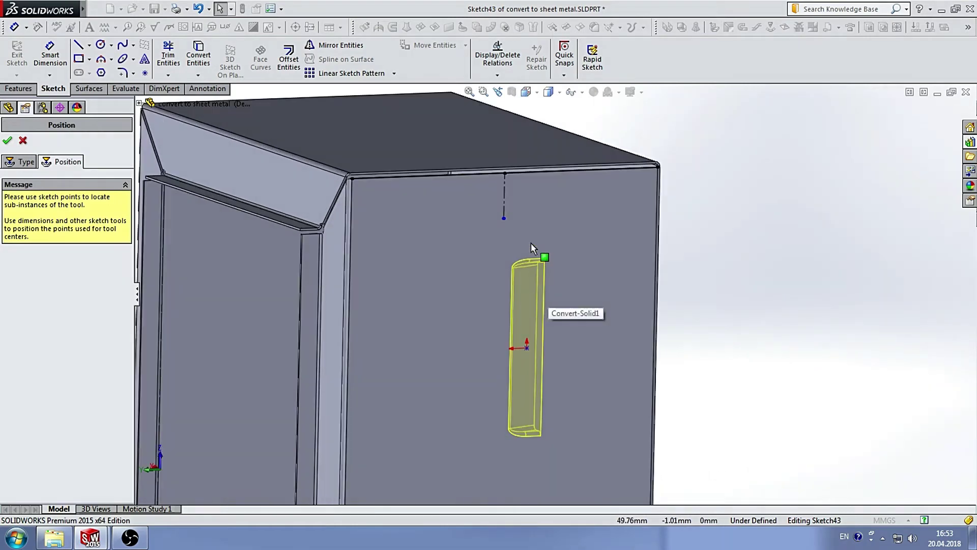
pyautogui.moveTo(504, 218); pyautogui.dragTo(535, 352)
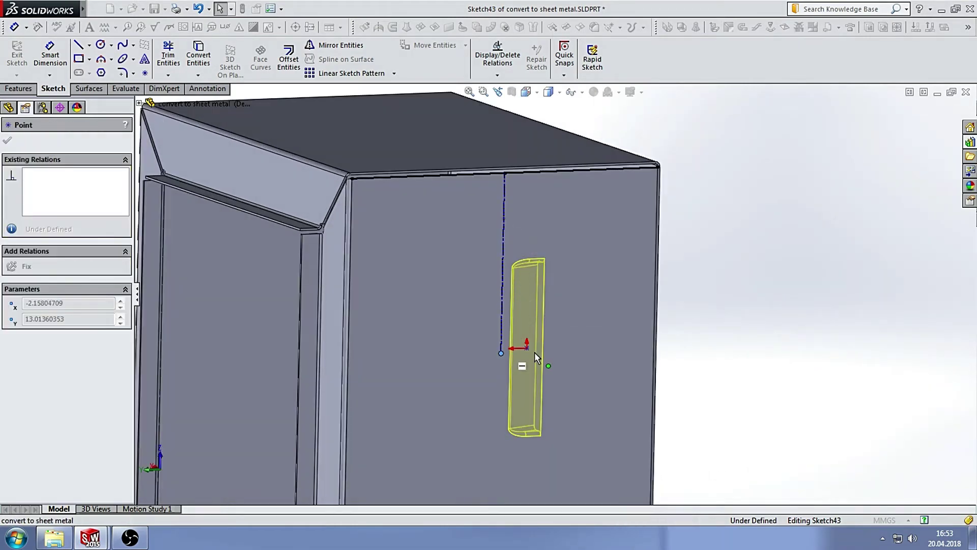
pyautogui.moveTo(515, 315); pyautogui.dragTo(523, 329)
pyautogui.click(507, 316)
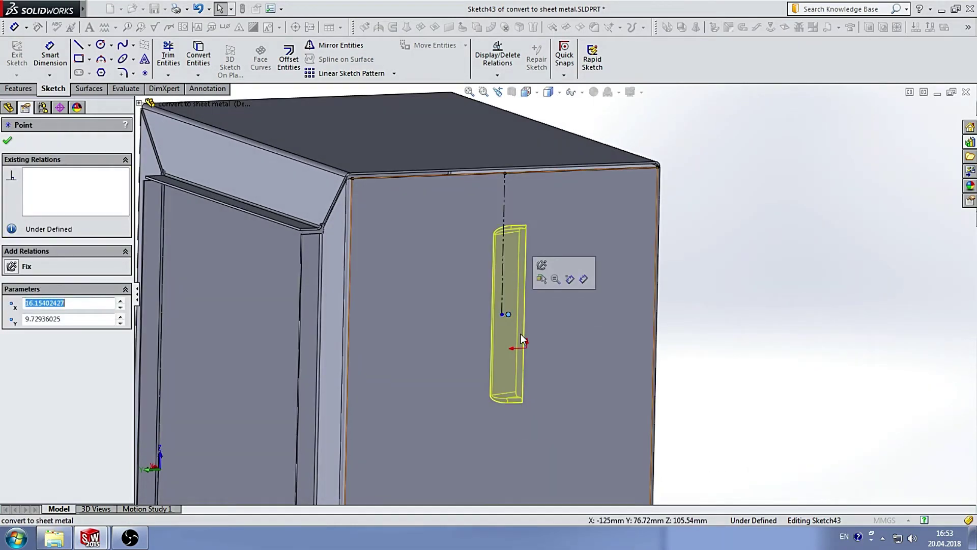
pyautogui.scroll(-2, 520, 311)
pyautogui.scroll(-3, 497, 315)
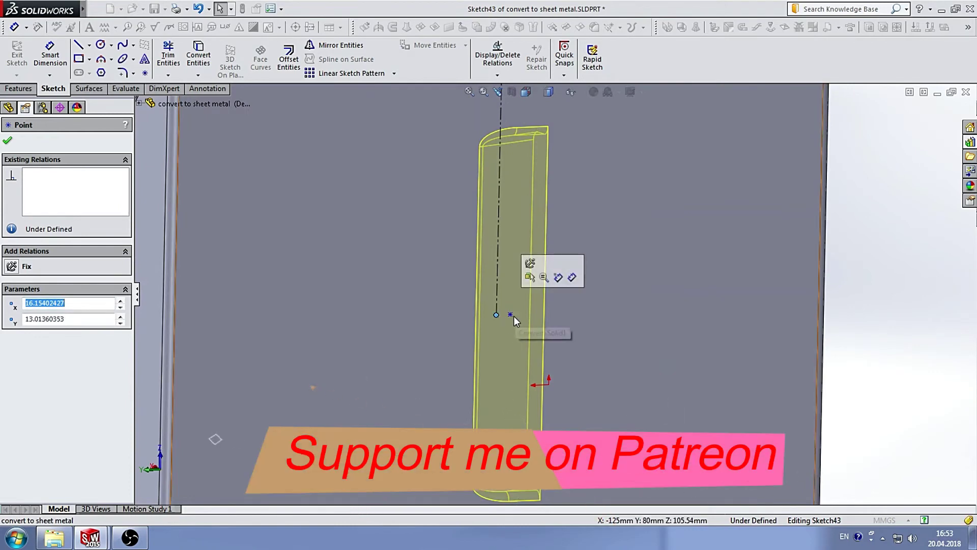
pyautogui.keyDown('ctrl'); pyautogui.click(510, 314); pyautogui.keyUp('ctrl')
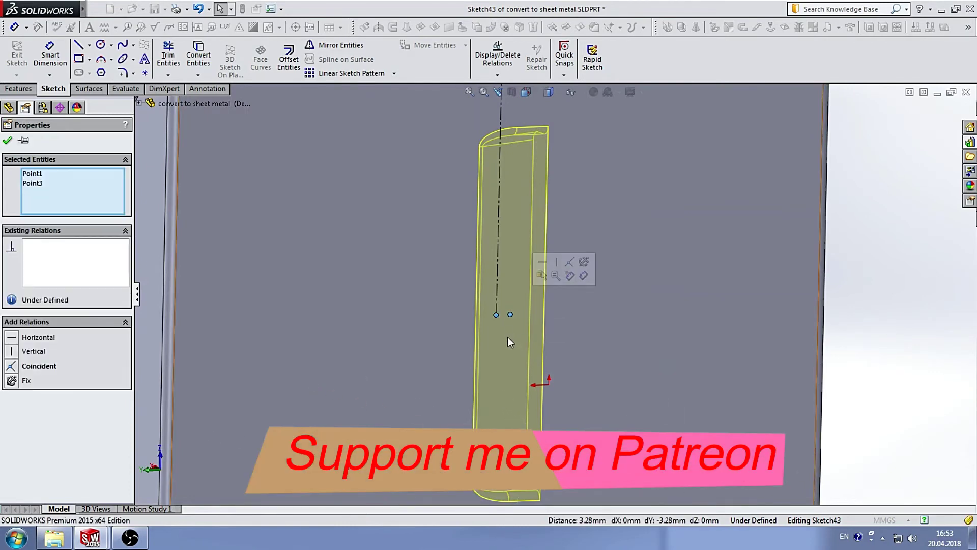
pyautogui.click(35, 366)
pyautogui.click(885, 231)
pyautogui.scroll(3, 503, 291)
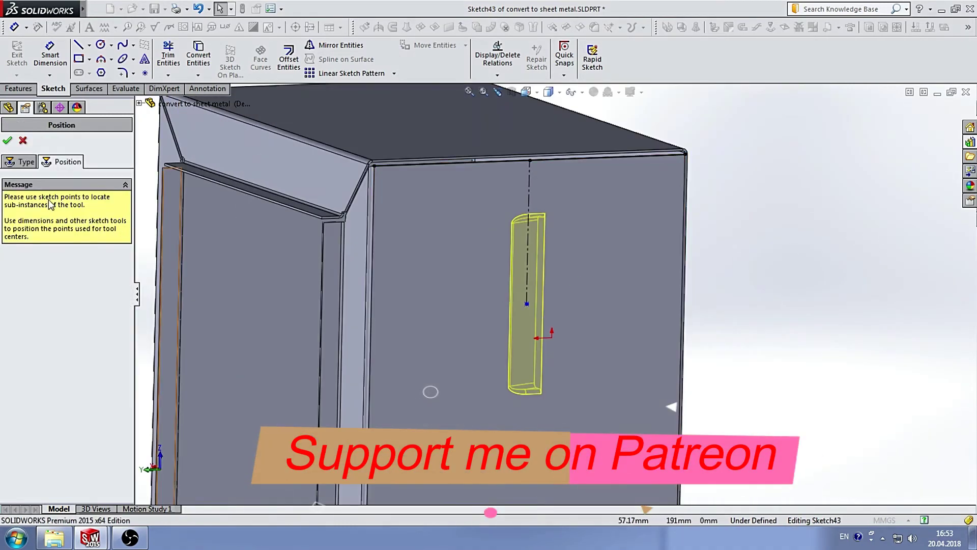
pyautogui.click(20, 162)
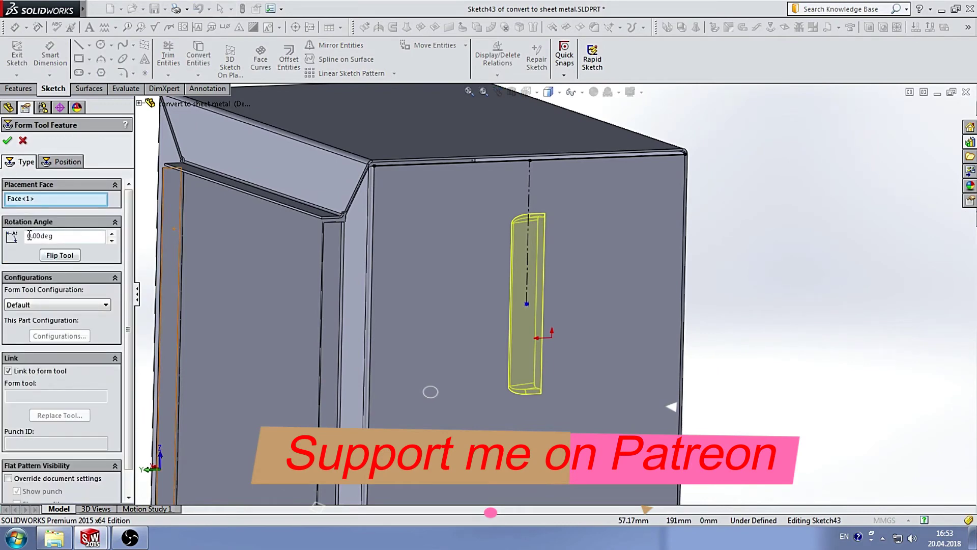
# - Form the louver rotated 90° on the construction-line point, creating louver4
pyautogui.click(64, 257)
pyautogui.write('90')
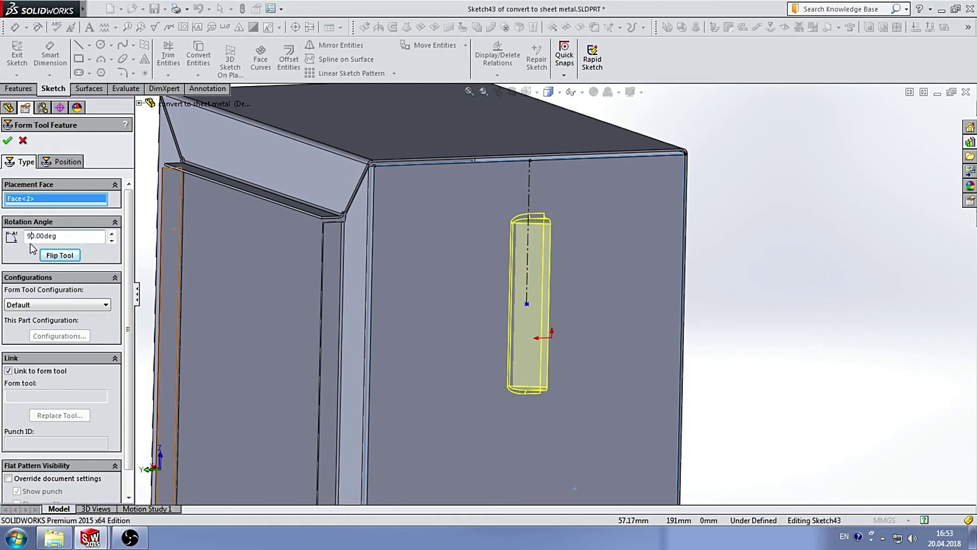
pyautogui.press('Return')
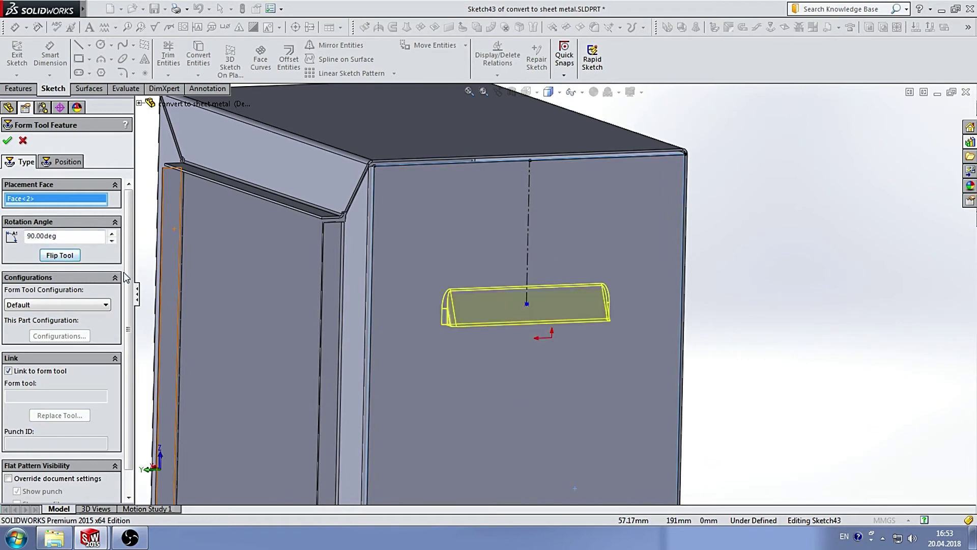
pyautogui.scroll(2, 560, 298)
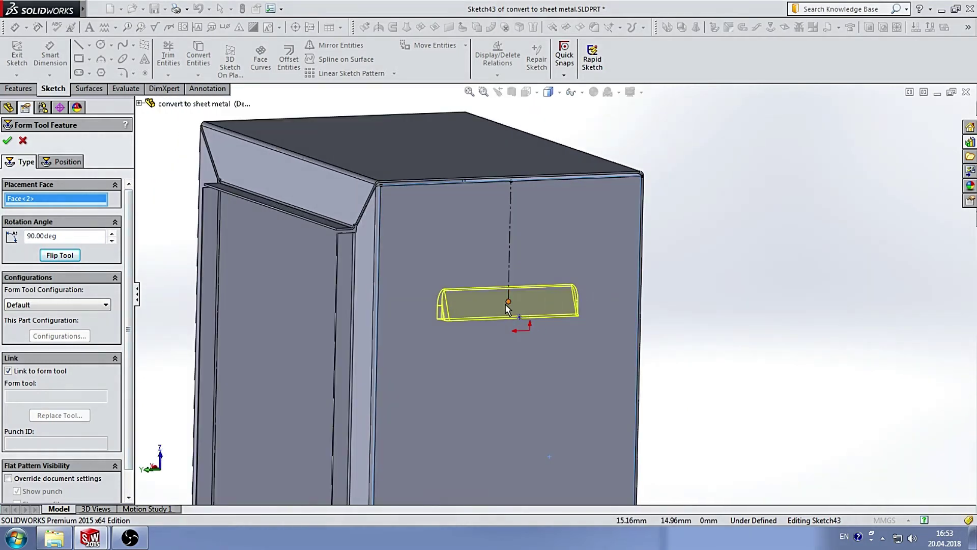
pyautogui.scroll(1, 524, 306)
pyautogui.scroll(-1, 535, 306)
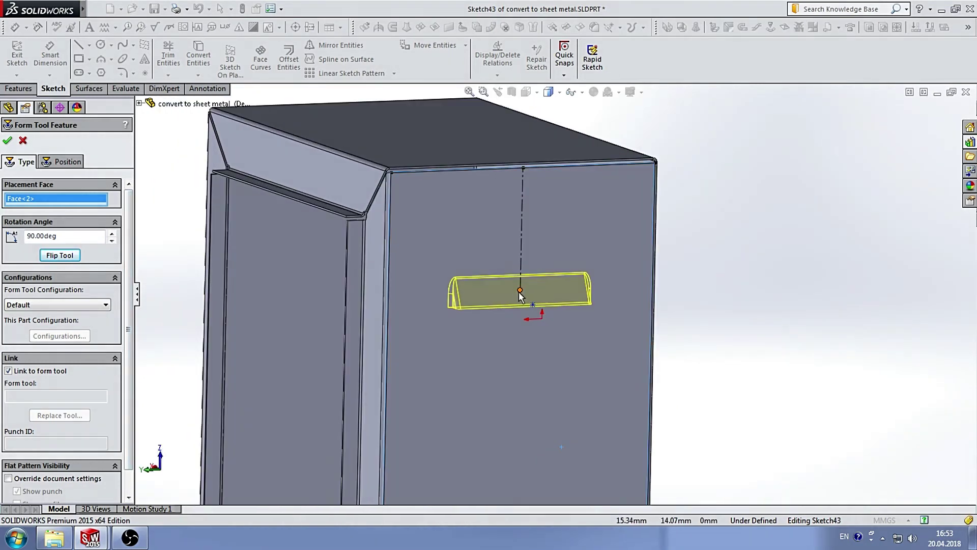
pyautogui.click(521, 243)
pyautogui.press('Return')
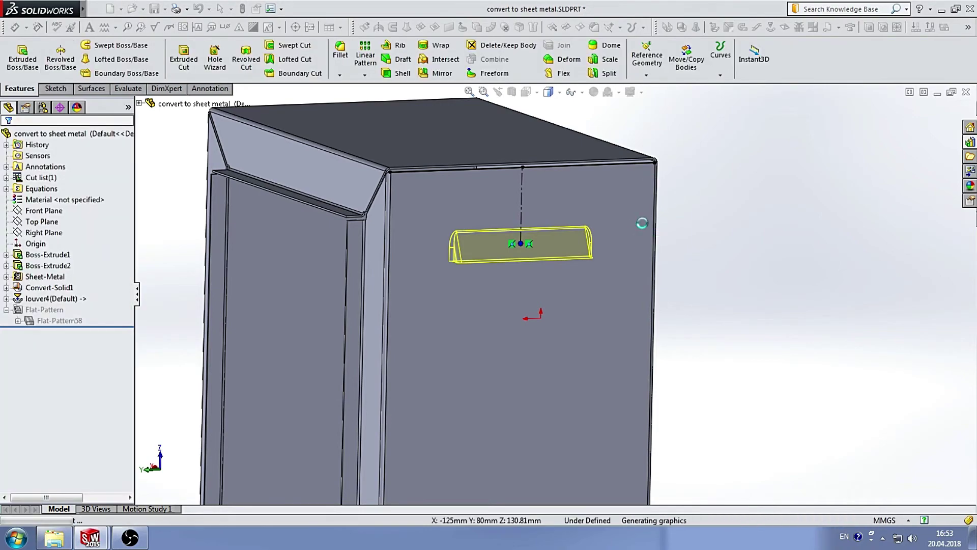
# - Orbit and zoom around the cabinet to inspect the new louver on the side wall
pyautogui.moveTo(723, 203)
pyautogui.mouseDown(button='middle')
pyautogui.moveTo(654, 222)
pyautogui.moveTo(727, 157)
pyautogui.moveTo(683, 266)
pyautogui.moveTo(769, 245)
pyautogui.moveTo(807, 203)
pyautogui.moveTo(828, 212)
pyautogui.moveTo(672, 218)
pyautogui.mouseUp(button='middle')
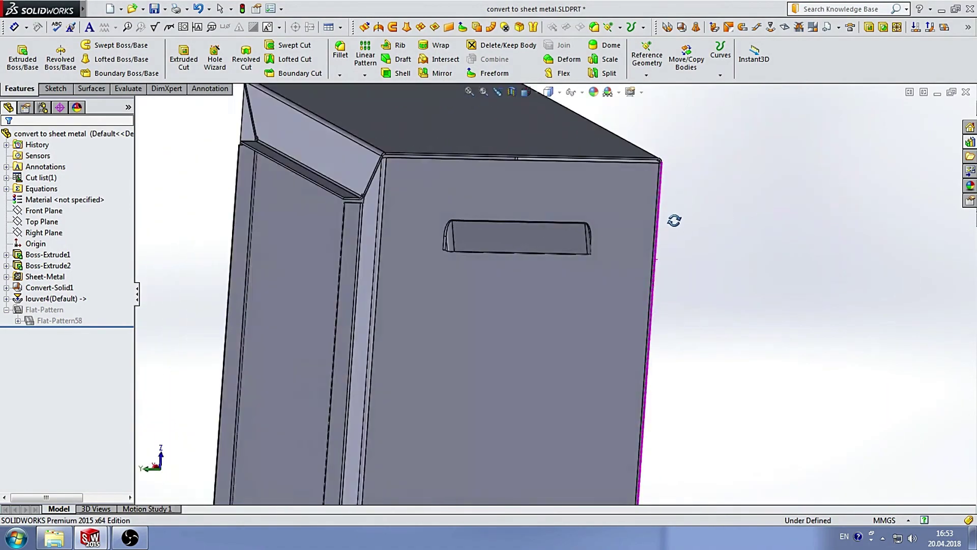
pyautogui.scroll(3, 602, 283)
pyautogui.scroll(-4, 558, 294)
pyautogui.scroll(3, 557, 294)
pyautogui.scroll(-3, 571, 245)
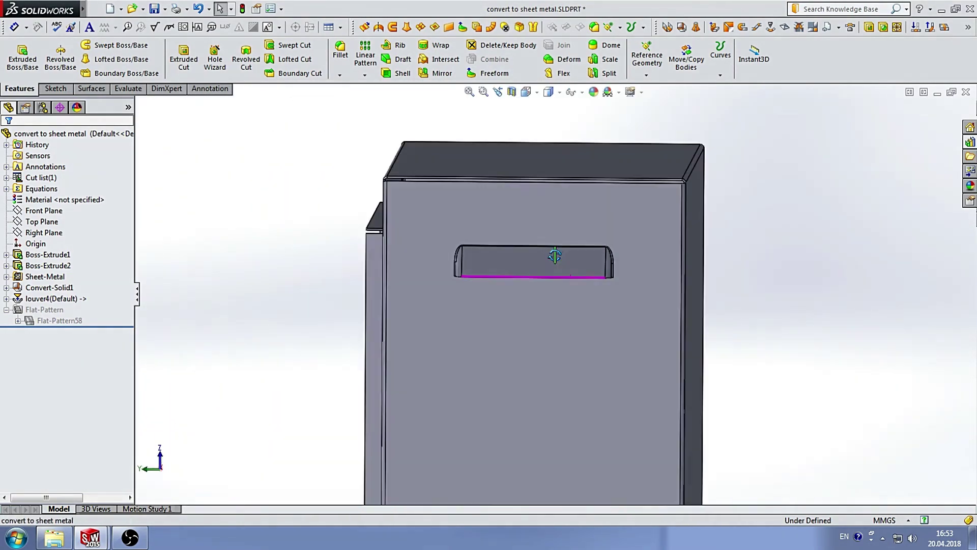
pyautogui.scroll(1, 555, 254)
pyautogui.scroll(2, 595, 298)
pyautogui.scroll(-3, 586, 290)
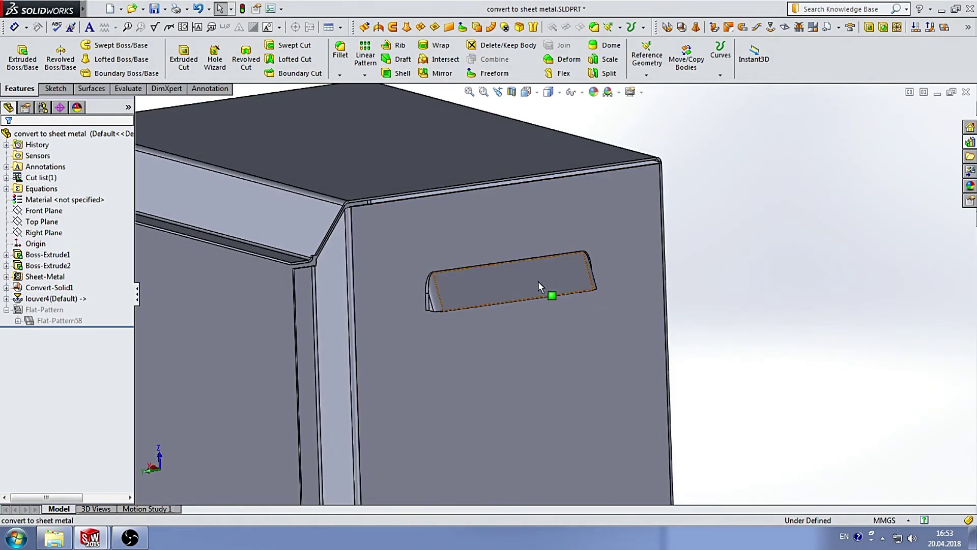
# - Pattern louver4 five times at 30 mm spacing along the vertical corner edge
pyautogui.click(365, 56)
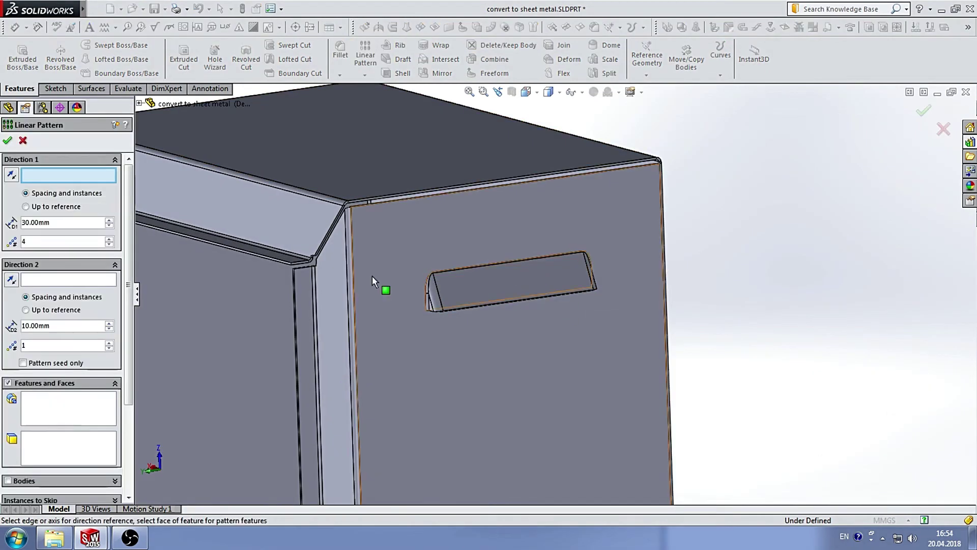
pyautogui.click(355, 258)
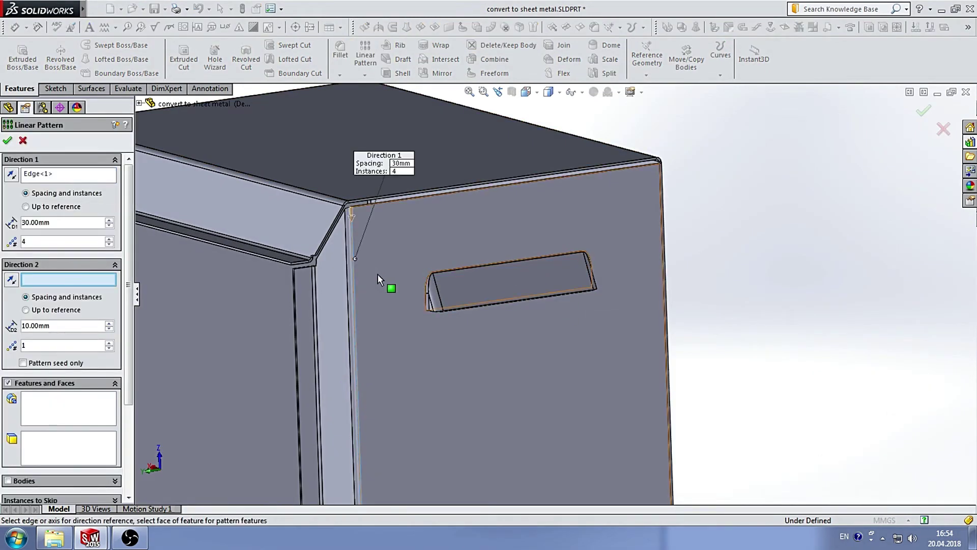
pyautogui.click(98, 281)
pyautogui.write('5')
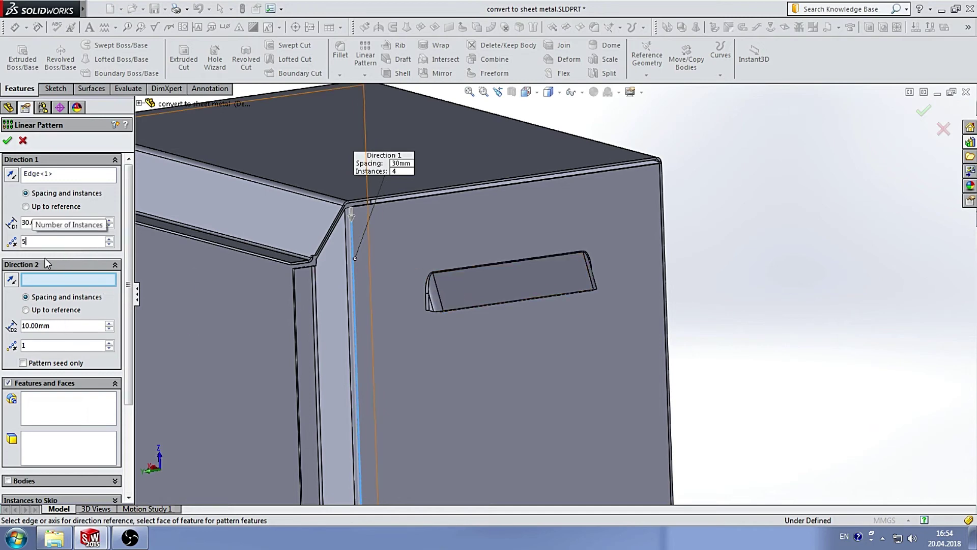
pyautogui.click(468, 281)
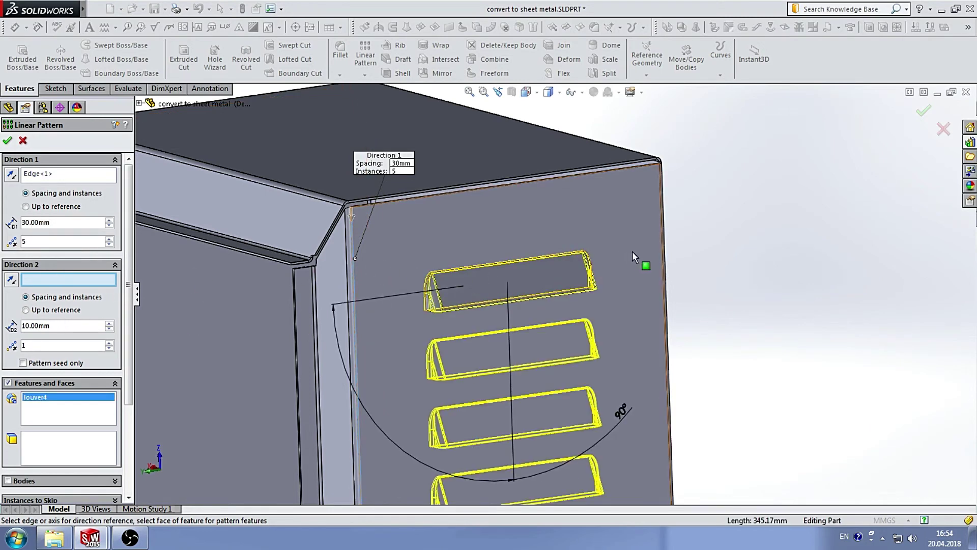
pyautogui.scroll(3, 633, 260)
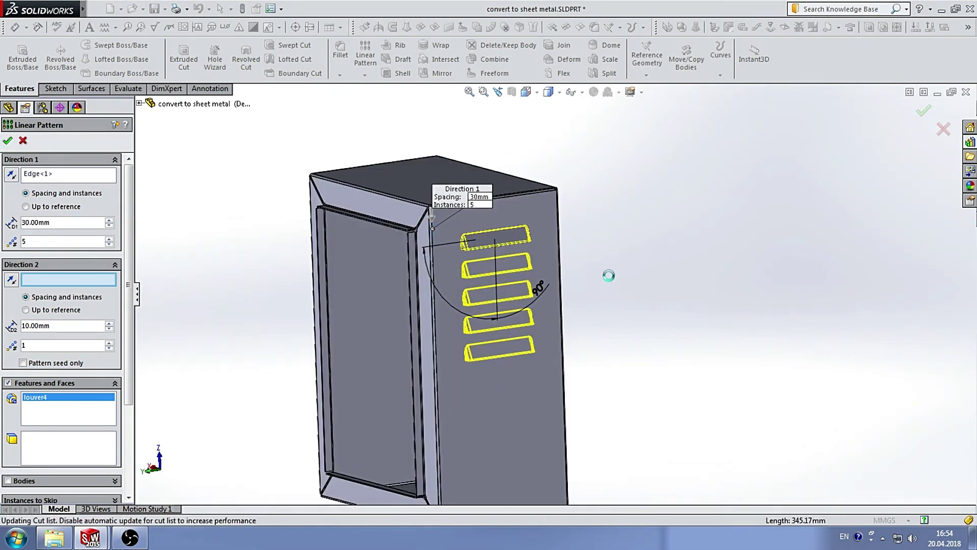
pyautogui.moveTo(568, 256)
pyautogui.mouseDown(button='middle')
pyautogui.moveTo(600, 167)
pyautogui.moveTo(717, 213)
pyautogui.moveTo(641, 211)
pyautogui.mouseUp(button='middle')
pyautogui.scroll(-3, 224, 284)
# - Mirror louver4 and LPattern2 about the Right Plane onto the opposite wall as Mirror2
pyautogui.scroll(2, 571, 333)
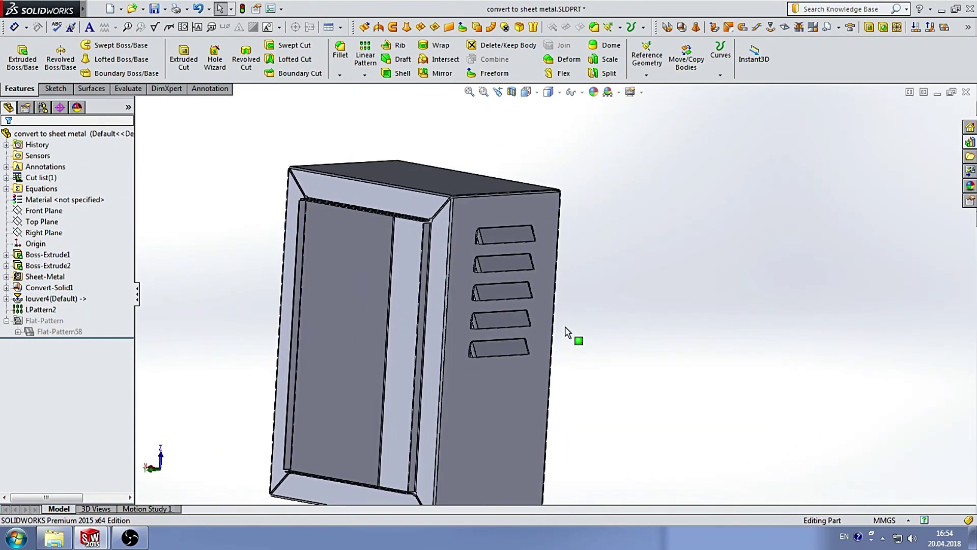
pyautogui.scroll(-2, 571, 334)
pyautogui.click(42, 211)
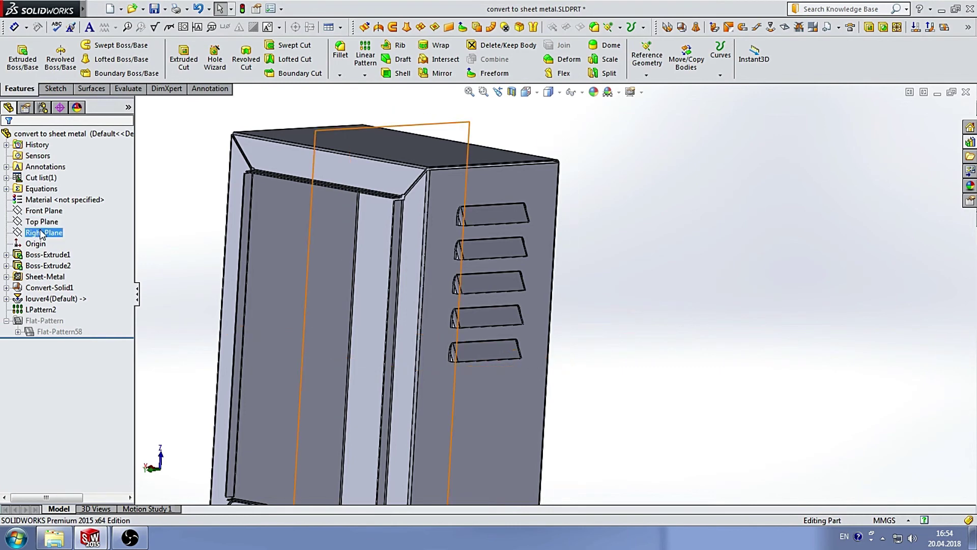
pyautogui.click(42, 233)
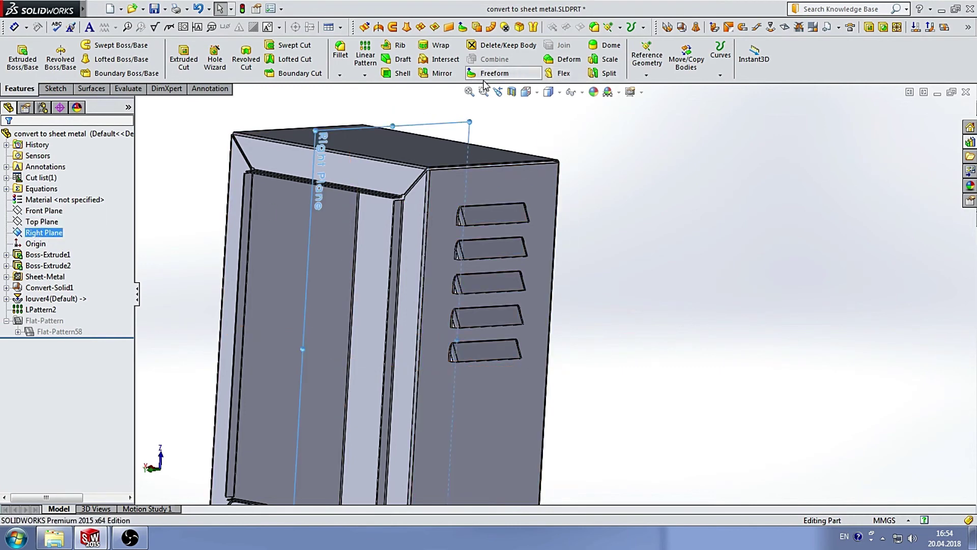
pyautogui.click(443, 75)
pyautogui.click(503, 213)
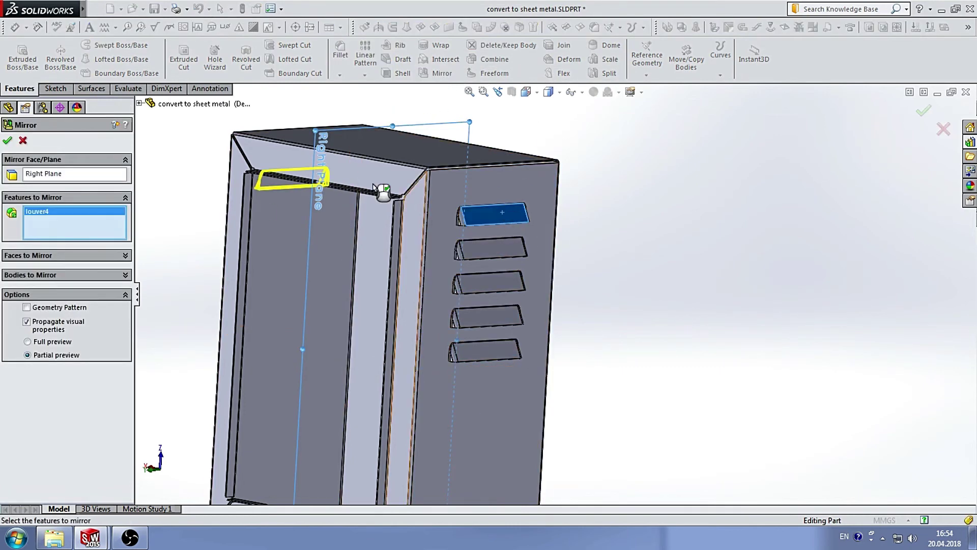
pyautogui.click(139, 103)
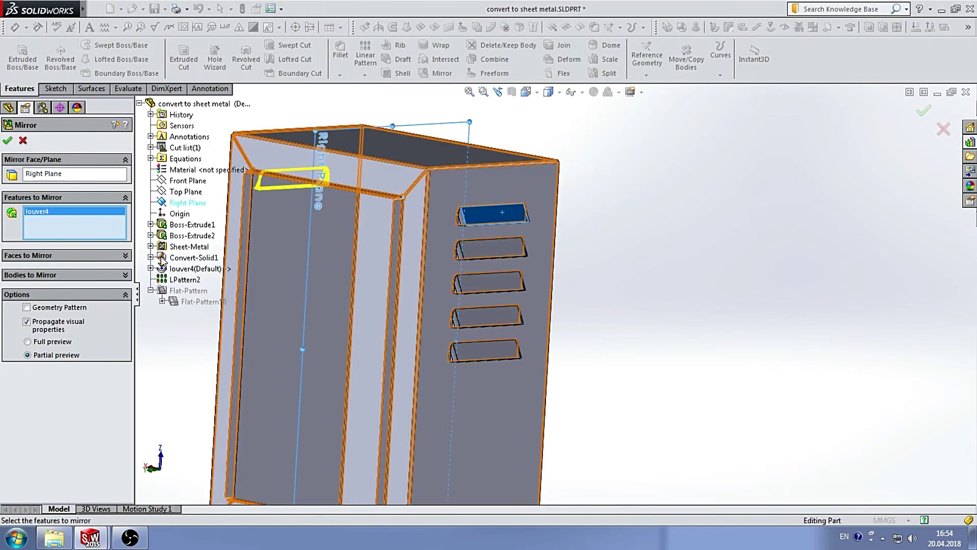
pyautogui.click(183, 279)
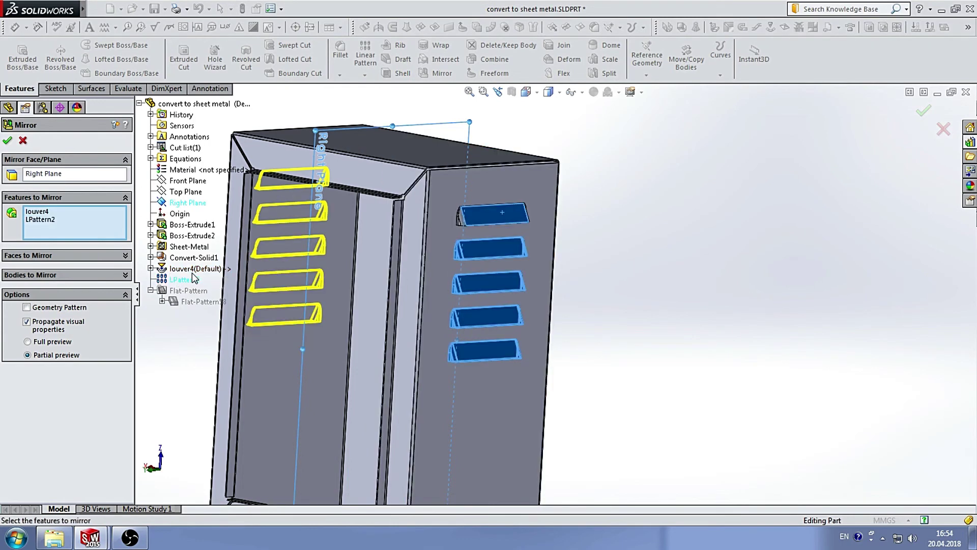
pyautogui.click(7, 140)
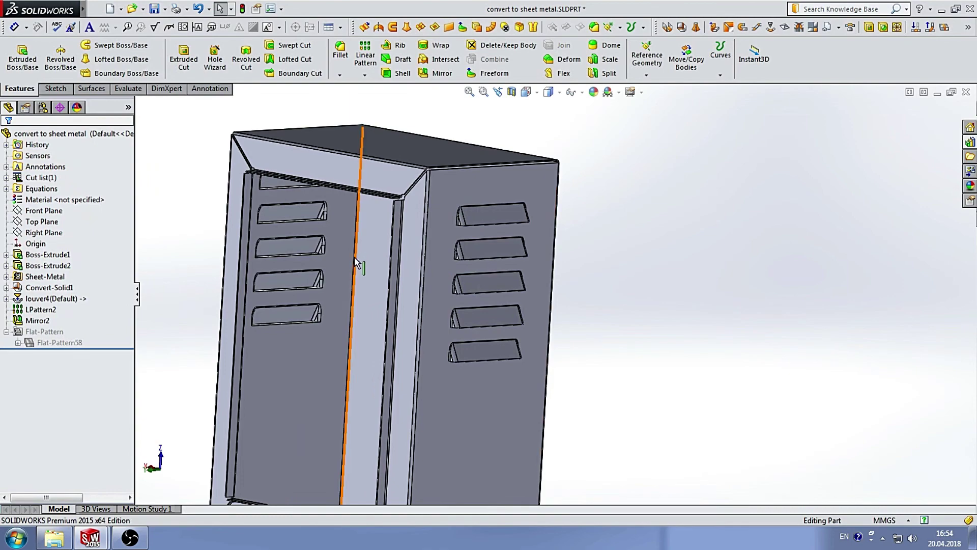
pyautogui.scroll(-3, 360, 264)
pyautogui.scroll(-3, 377, 239)
pyautogui.scroll(-2, 519, 239)
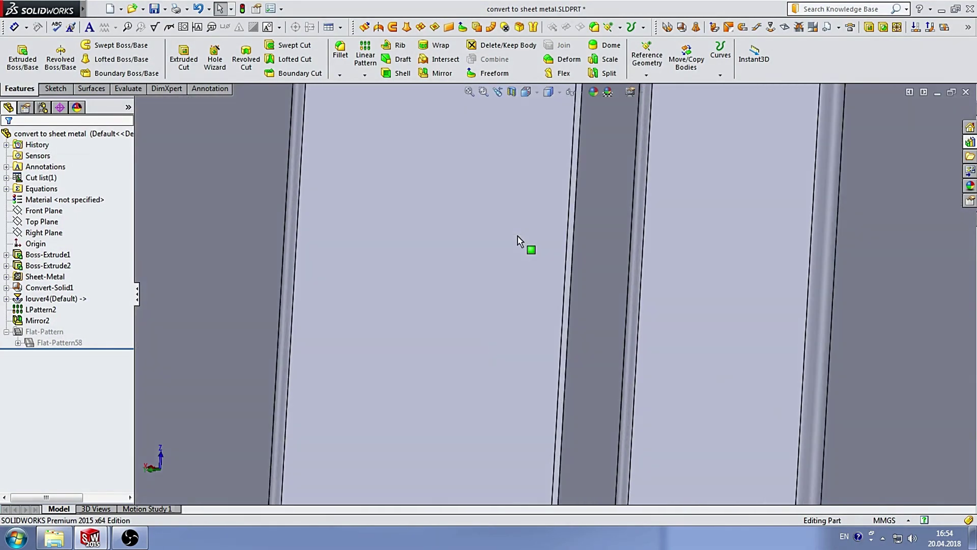
pyautogui.scroll(3, 519, 240)
pyautogui.scroll(3, 519, 239)
pyautogui.scroll(2, 530, 269)
pyautogui.scroll(3, 537, 298)
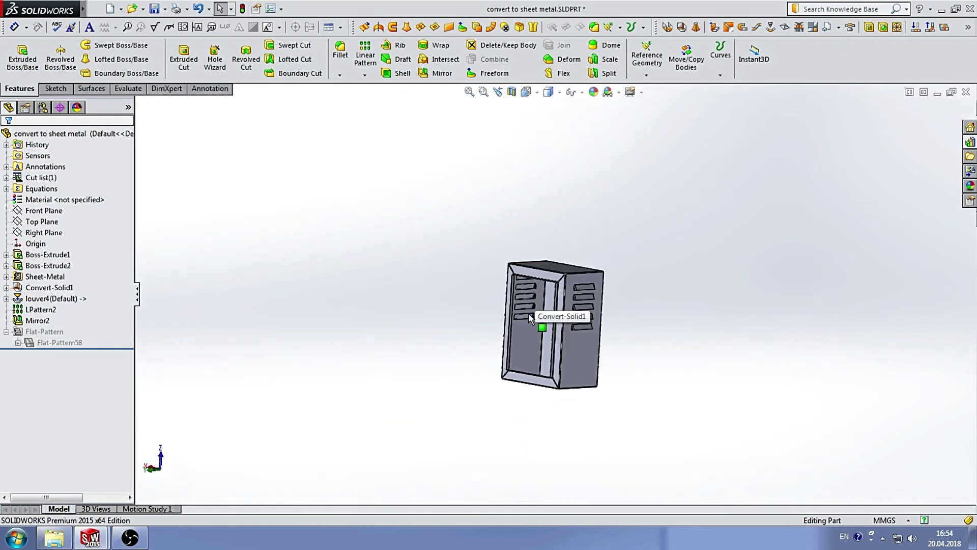
pyautogui.moveTo(511, 267)
pyautogui.mouseDown(button='middle')
pyautogui.moveTo(610, 256)
pyautogui.moveTo(545, 332)
pyautogui.moveTo(550, 271)
pyautogui.moveTo(726, 268)
pyautogui.moveTo(665, 227)
pyautogui.moveTo(607, 257)
pyautogui.moveTo(617, 203)
pyautogui.moveTo(703, 176)
pyautogui.moveTo(565, 185)
pyautogui.moveTo(343, 309)
pyautogui.moveTo(325, 348)
pyautogui.moveTo(575, 313)
pyautogui.mouseUp(button='middle')
pyautogui.scroll(-3, 545, 331)
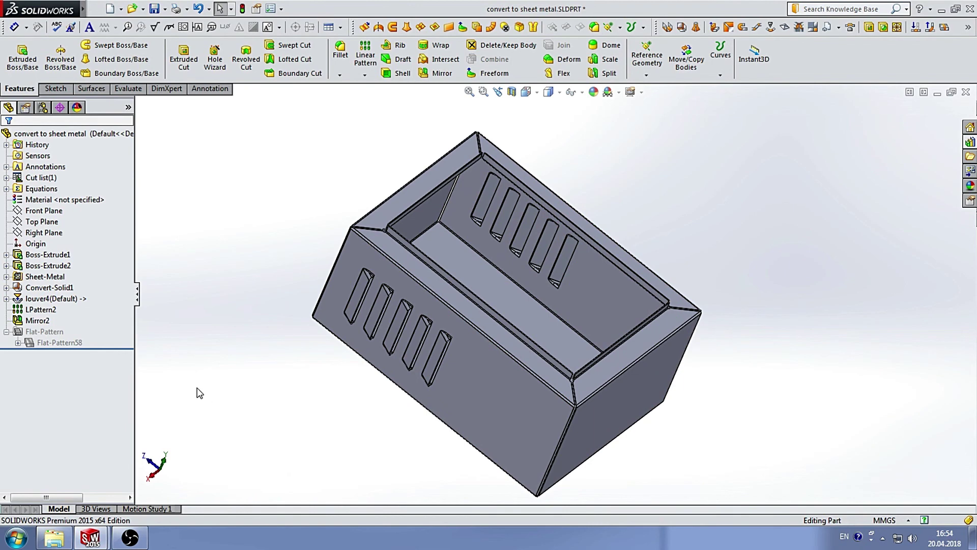
# - Unsuppress Flat-Pattern58 to flatten the cabinet
pyautogui.click(17, 343)
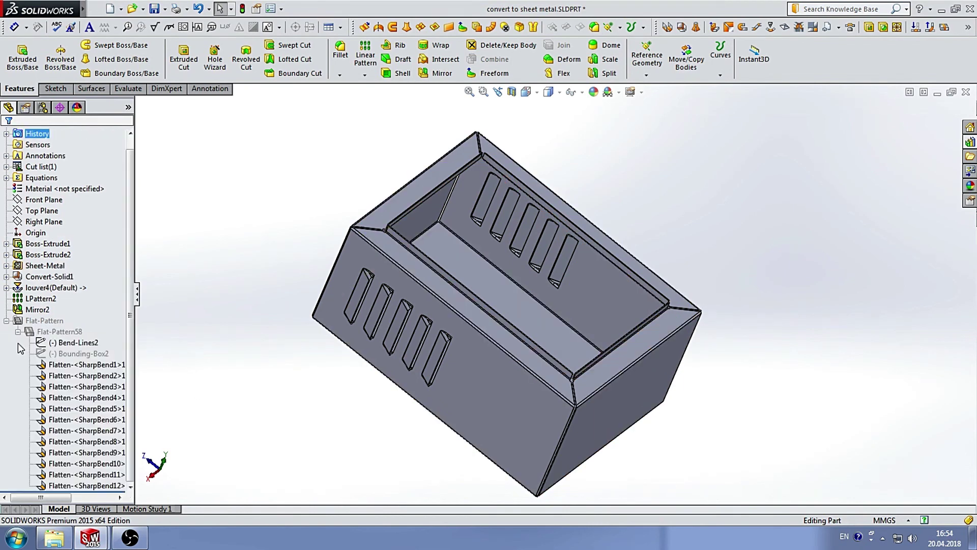
pyautogui.rightClick(60, 331)
pyautogui.click(87, 297)
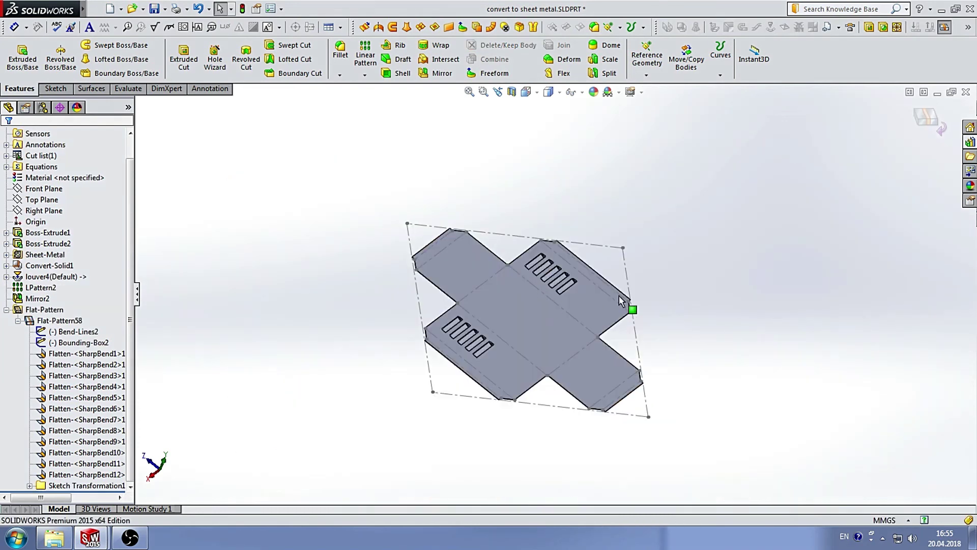
# - Orbit and zoom the flat pattern to view both five-louver side panels face-on
pyautogui.moveTo(523, 254)
pyautogui.mouseDown(button='middle')
pyautogui.moveTo(497, 220)
pyautogui.moveTo(506, 292)
pyautogui.moveTo(530, 283)
pyautogui.moveTo(523, 301)
pyautogui.moveTo(502, 283)
pyautogui.moveTo(610, 106)
pyautogui.mouseUp(button='middle')
pyautogui.moveTo(667, 354); pyautogui.dragTo(640, 163, button='middle')
pyautogui.scroll(-3, 523, 311)
pyautogui.scroll(-2, 523, 310)
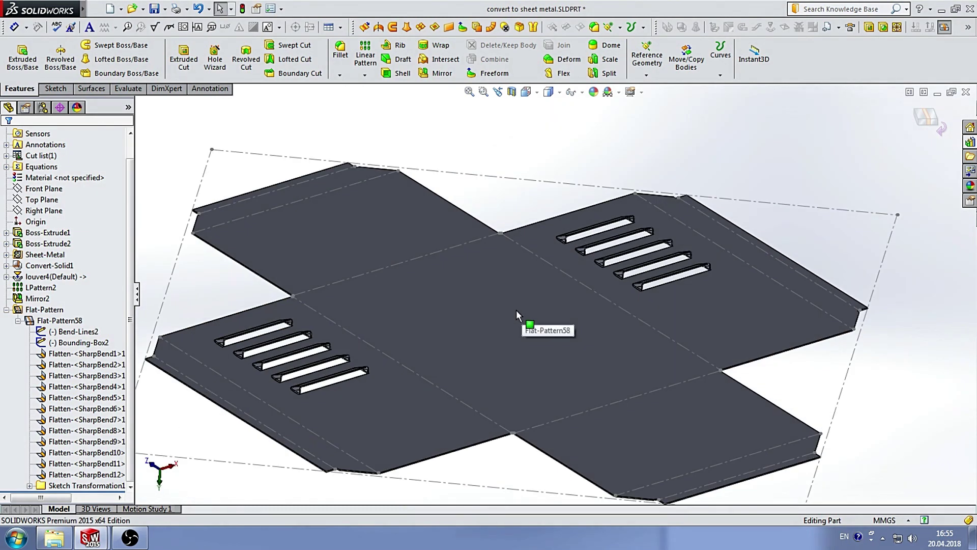
pyautogui.scroll(3, 515, 311)
pyautogui.moveTo(524, 284)
pyautogui.mouseDown(button='middle')
pyautogui.moveTo(528, 179)
pyautogui.moveTo(546, 314)
pyautogui.moveTo(534, 268)
pyautogui.moveTo(524, 279)
pyautogui.moveTo(559, 201)
pyautogui.mouseUp(button='middle')
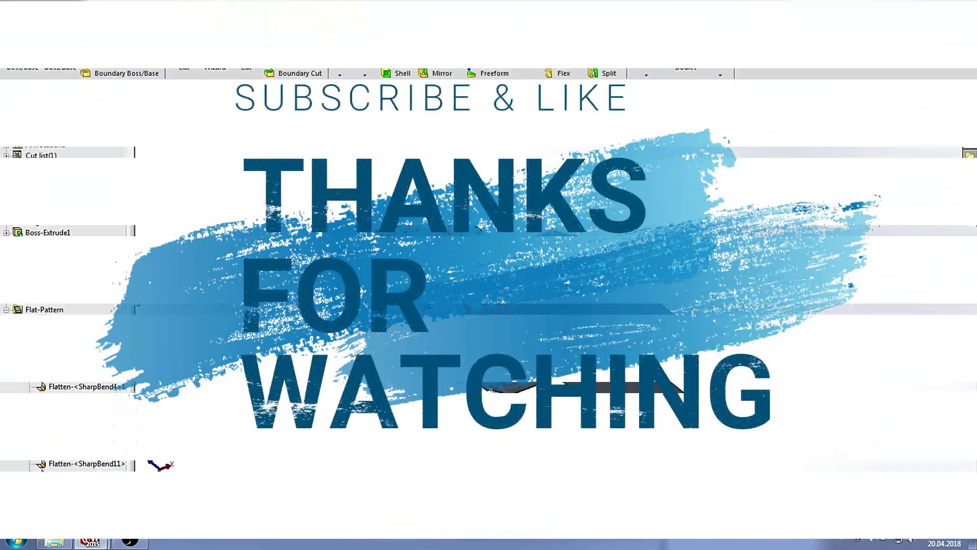